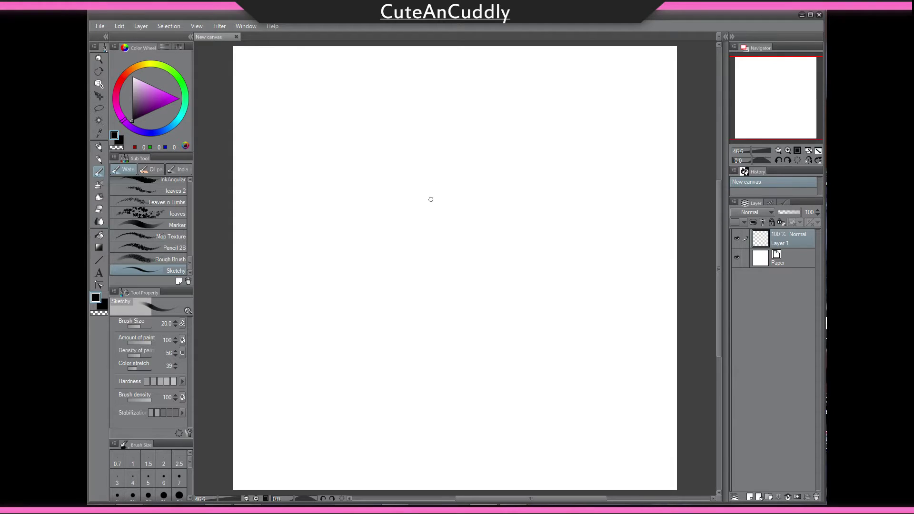
- Sketch a rounded hip shape in the upper middle of the canvas, with two waist lines above and a small tail-base circle inside
mouse_move(431, 199)
left_mouse_down()
mouse_move(447, 165)
mouse_move(474, 202)
left_mouse_up()
key("ctrl+z")
mouse_move(453, 158)
left_mouse_down()
mouse_move(463, 195)
mouse_move(443, 220)
mouse_move(499, 242)
left_mouse_up()
key("ctrl+z")
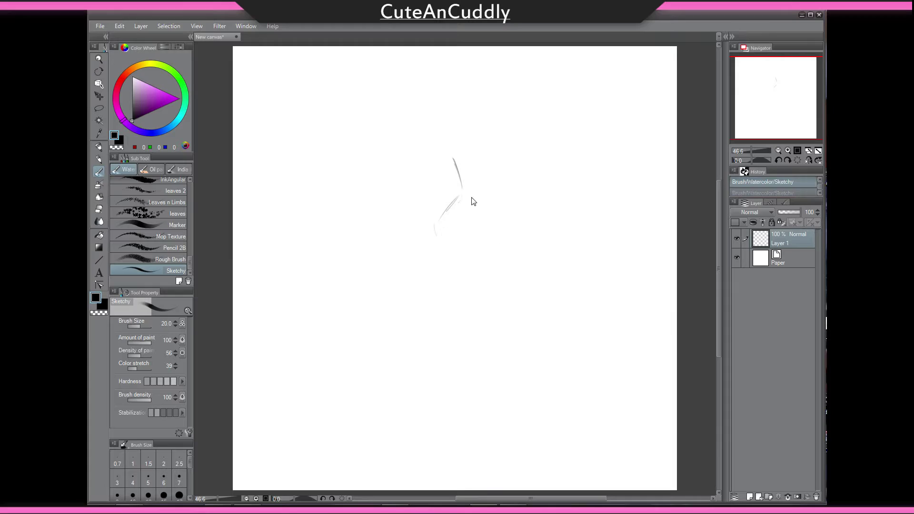
mouse_move(441, 218)
left_mouse_down()
mouse_move(454, 247)
mouse_move(494, 244)
left_mouse_up()
left_click_drag(513, 156, 509, 198)
left_click_drag(507, 137, 504, 225)
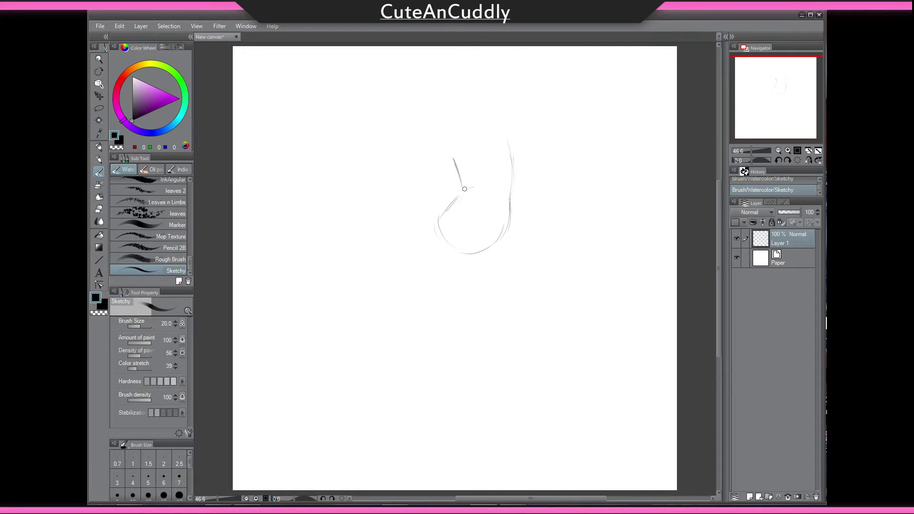
mouse_move(474, 193)
left_mouse_down()
mouse_move(481, 208)
mouse_move(478, 194)
mouse_move(466, 198)
mouse_move(480, 205)
mouse_move(438, 228)
mouse_move(460, 247)
left_mouse_up()
key("ctrl+z")
- Shift the hip sketch slightly down and to the left using Scale/Rotate, keeping its size
key("ctrl+t")
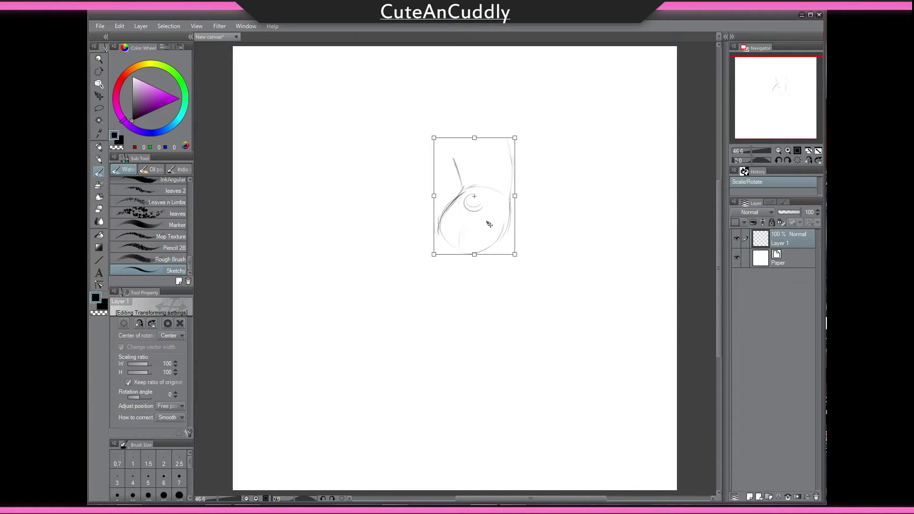
left_click_drag(508, 218, 499, 224)
key("Return")
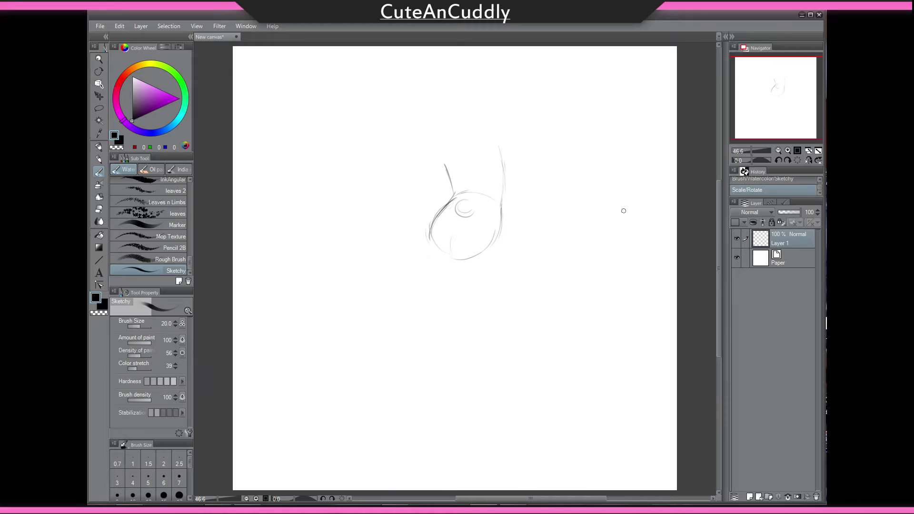
- Lock Layer 1's transparent pixels, recolor its sketch lines dark blue, and unlock the transparency
left_click(781, 222)
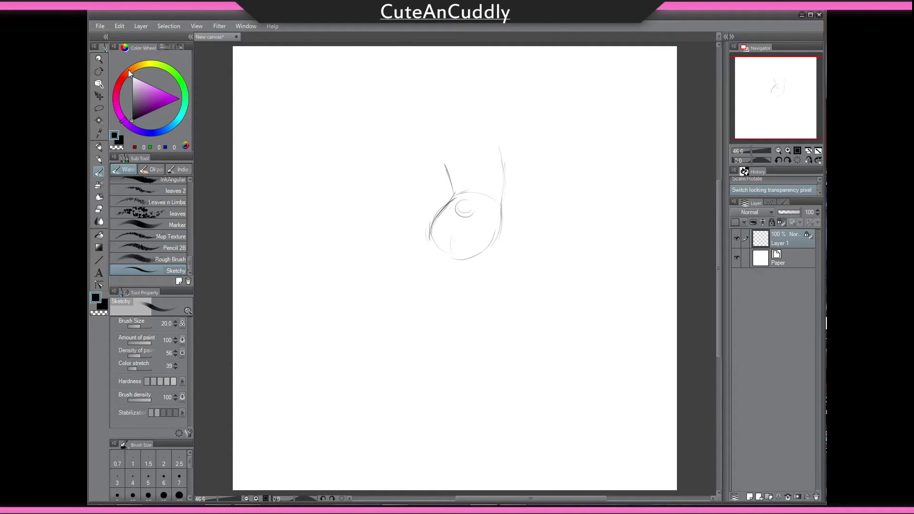
left_click_drag(128, 71, 133, 67)
left_click(149, 102)
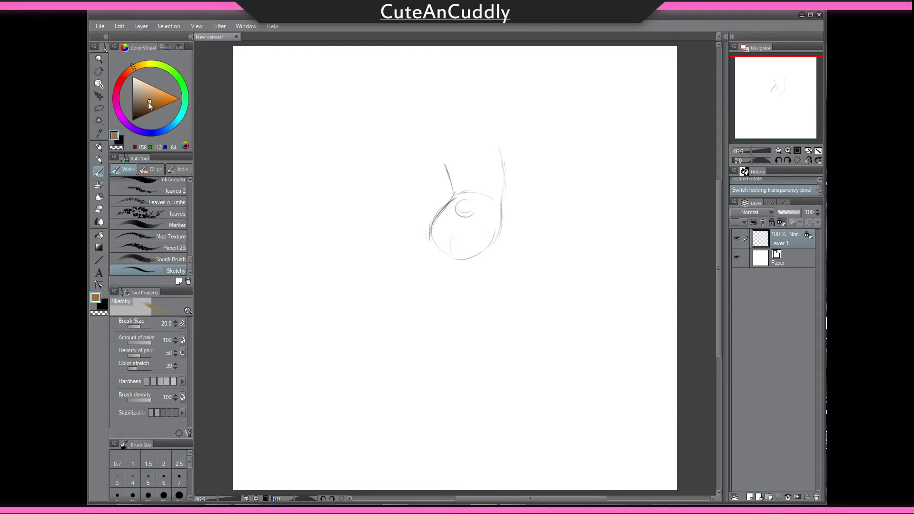
key("alt+BackSpace")
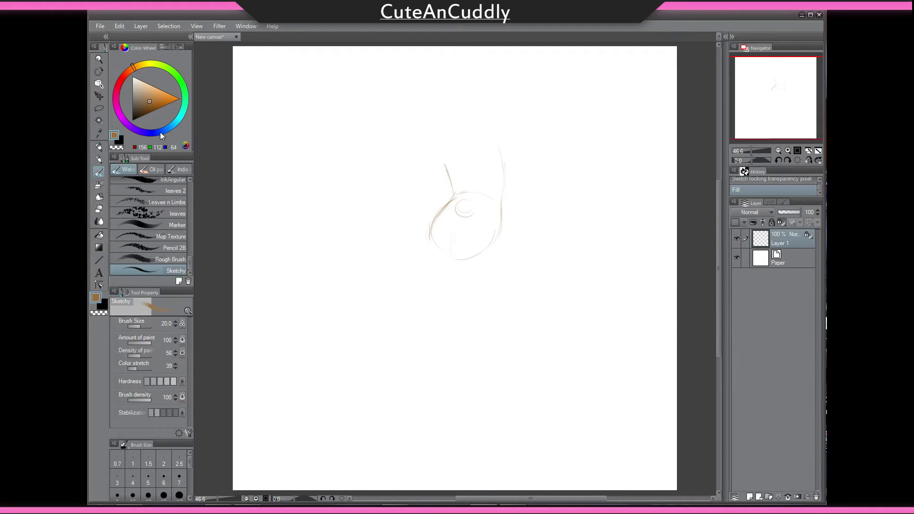
left_click_drag(160, 133, 153, 132)
left_click(142, 108)
key("alt+BackSpace")
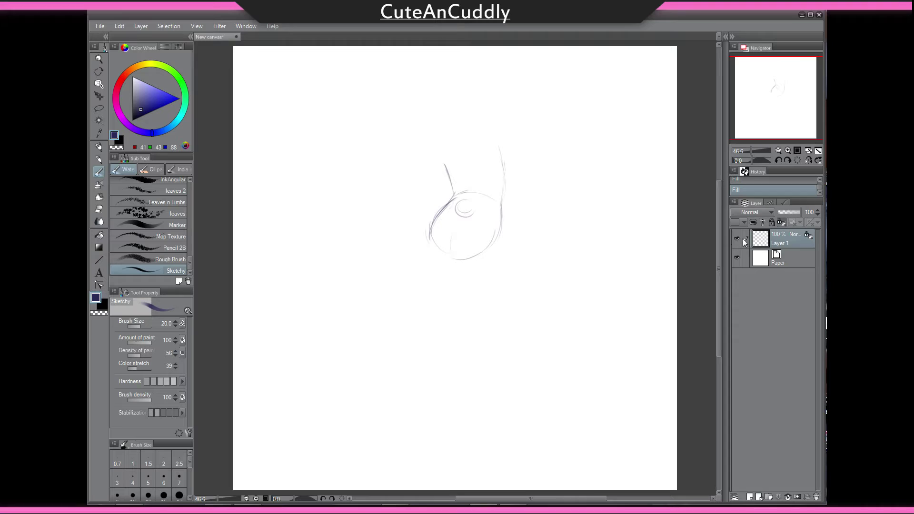
left_click(782, 223)
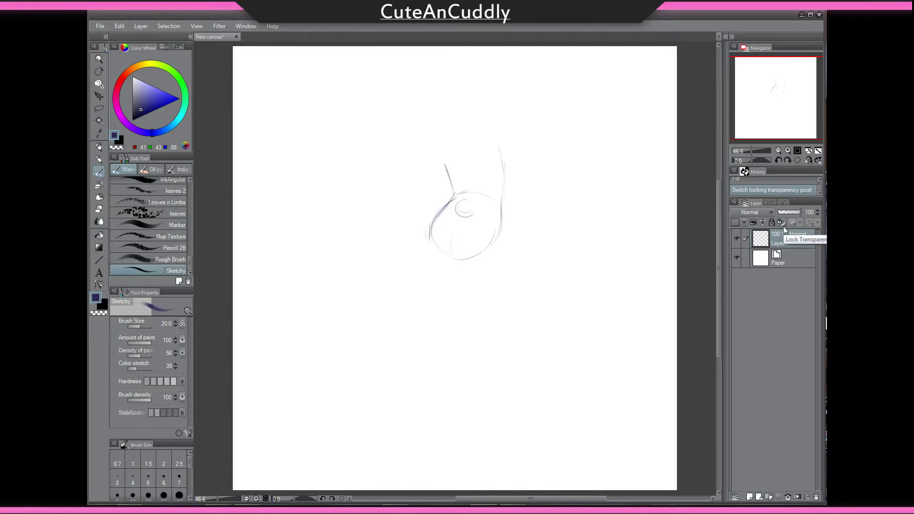
- Add a new raster layer and sketch the tail's long outer curve and flat lower edge in black
key("ctrl+shift+n")
left_click(133, 121)
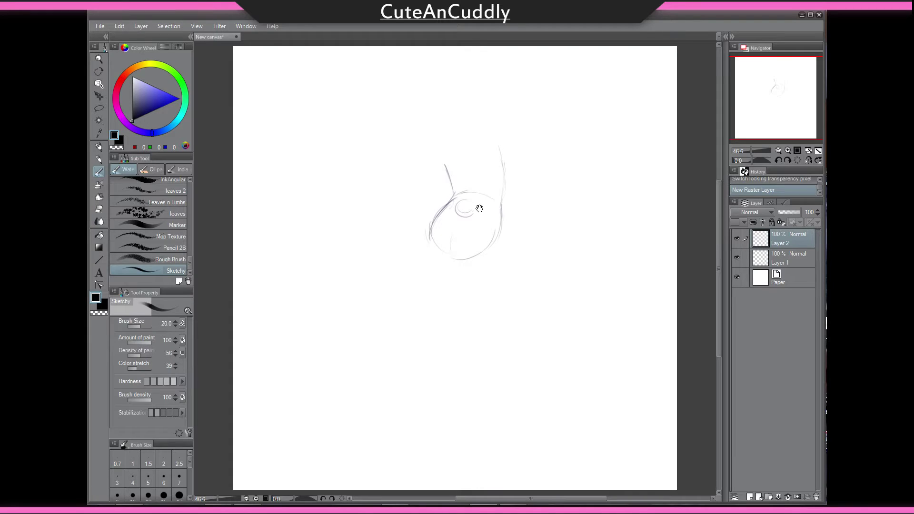
left_click_drag(480, 208, 481, 207)
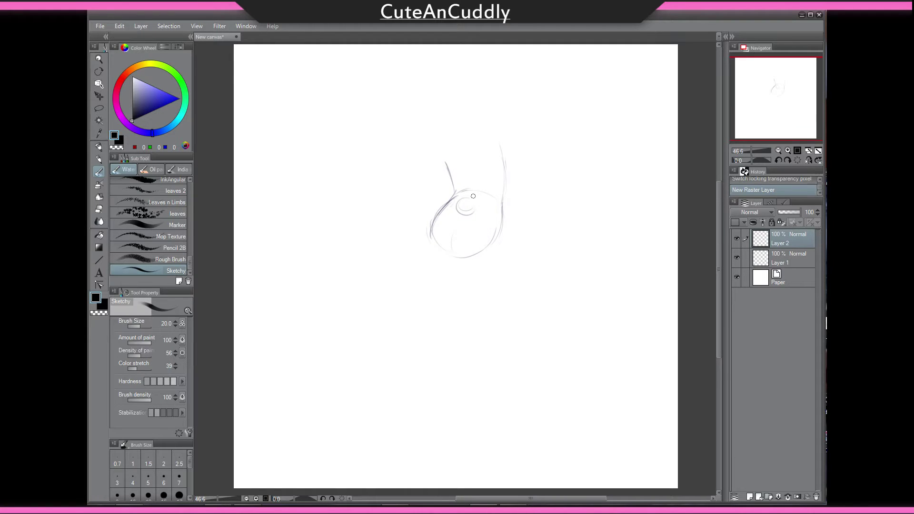
mouse_move(461, 191)
left_mouse_down()
mouse_move(441, 198)
mouse_move(464, 189)
mouse_move(406, 206)
left_mouse_up()
key("ctrl+z")
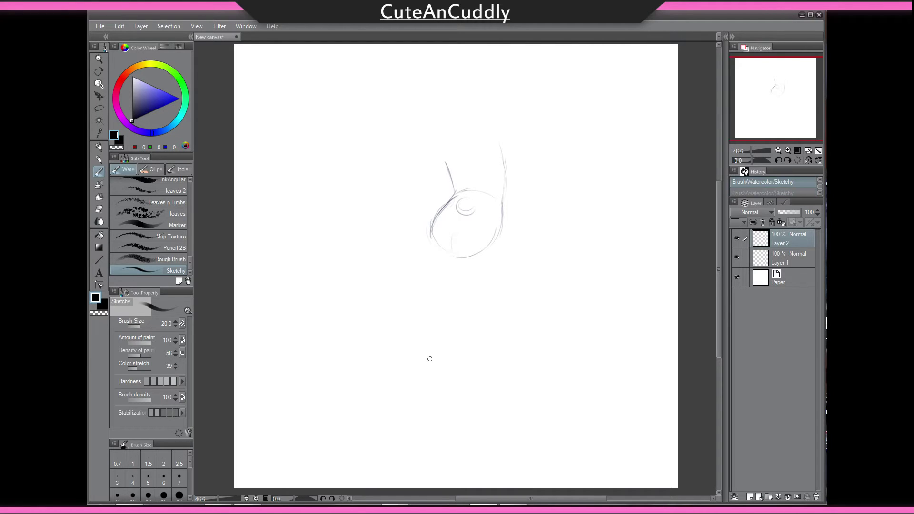
left_click_drag(384, 403, 563, 403)
key("ctrl+z")
mouse_move(452, 191)
left_mouse_down()
mouse_move(394, 220)
mouse_move(343, 276)
mouse_move(338, 324)
left_mouse_up()
key("ctrl+z")
mouse_move(427, 216)
left_mouse_down()
mouse_move(347, 302)
mouse_move(355, 394)
mouse_move(579, 400)
left_mouse_up()
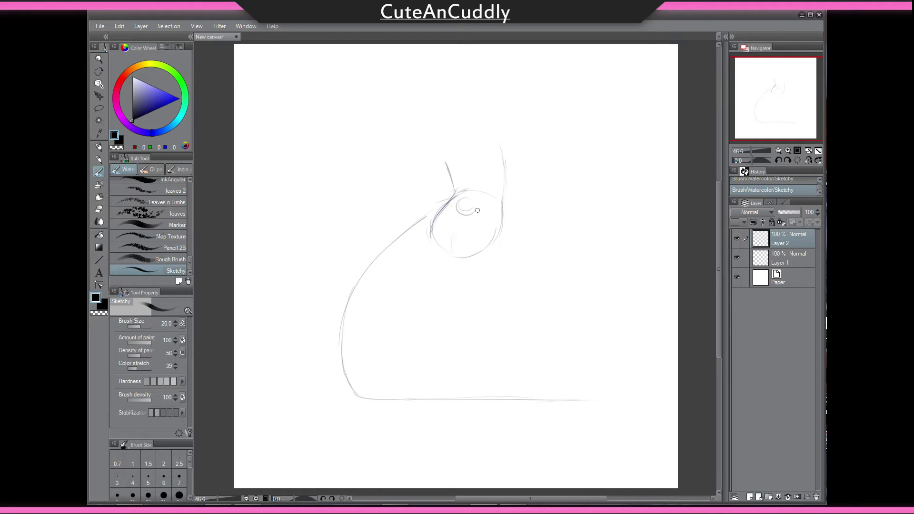
- Sketch the tail's inner curve from the tail-base circle around to the upturned end, with a rough rounded tip
mouse_move(509, 401)
left_mouse_down()
mouse_move(594, 382)
mouse_move(570, 393)
mouse_move(624, 325)
mouse_move(589, 303)
mouse_move(606, 290)
mouse_move(567, 313)
mouse_move(560, 298)
mouse_move(521, 350)
left_mouse_up()
left_click_drag(544, 319, 488, 354)
mouse_move(534, 325)
left_mouse_down()
mouse_move(409, 335)
mouse_move(410, 263)
left_mouse_up()
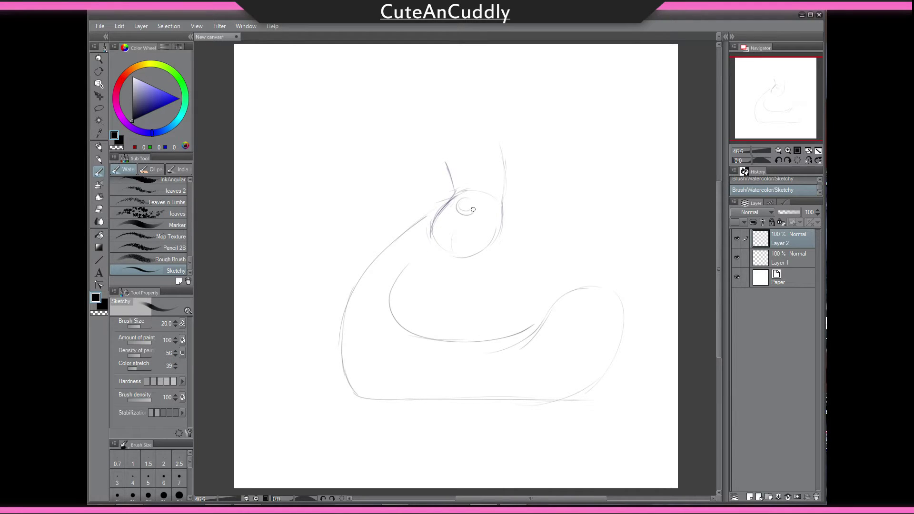
mouse_move(473, 210)
left_mouse_down()
mouse_move(445, 228)
mouse_move(412, 288)
mouse_move(439, 317)
left_mouse_up()
mouse_move(422, 269)
left_mouse_down()
mouse_move(472, 338)
mouse_move(537, 330)
mouse_move(537, 320)
mouse_move(486, 336)
mouse_move(560, 304)
left_mouse_up()
key("ctrl+z")
left_click_drag(532, 334, 559, 296)
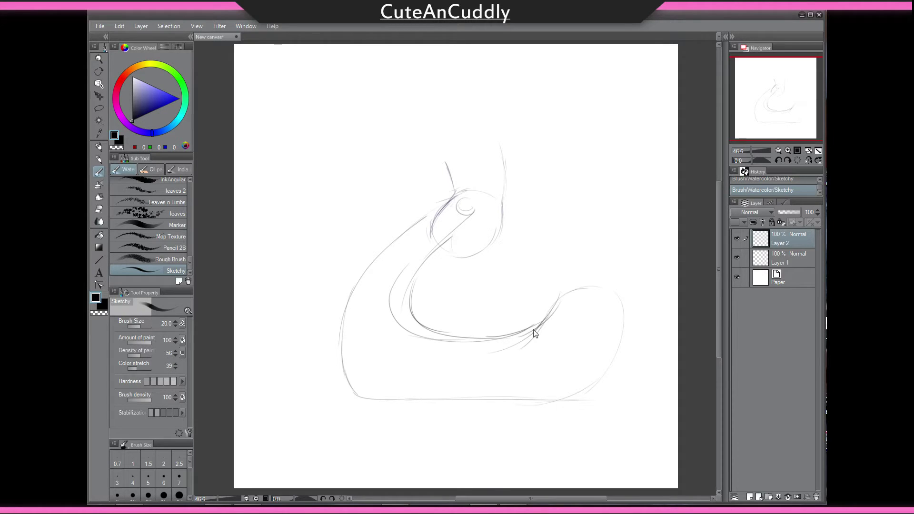
key("ctrl+z")
left_click_drag(533, 334, 543, 291)
key("ctrl+z")
left_click_drag(521, 335, 529, 292)
key("ctrl+z")
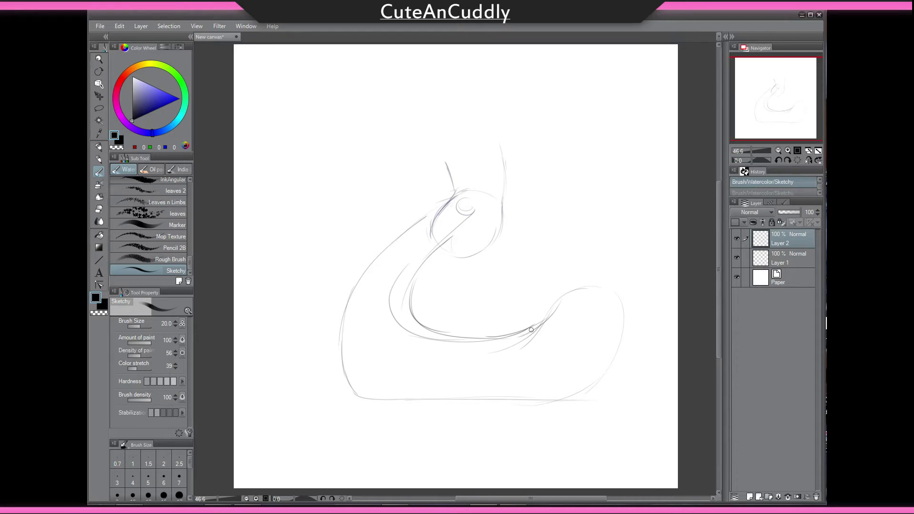
- Sketch a larger rounded curl for the tail tip, joining the inner curve to the lower edge
mouse_move(531, 329)
left_mouse_down()
mouse_move(515, 281)
mouse_move(527, 289)
mouse_move(526, 273)
mouse_move(616, 336)
left_mouse_up()
mouse_move(577, 267)
left_mouse_down()
mouse_move(606, 365)
mouse_move(602, 315)
mouse_move(618, 309)
mouse_move(562, 381)
left_mouse_up()
left_click_drag(614, 320, 588, 387)
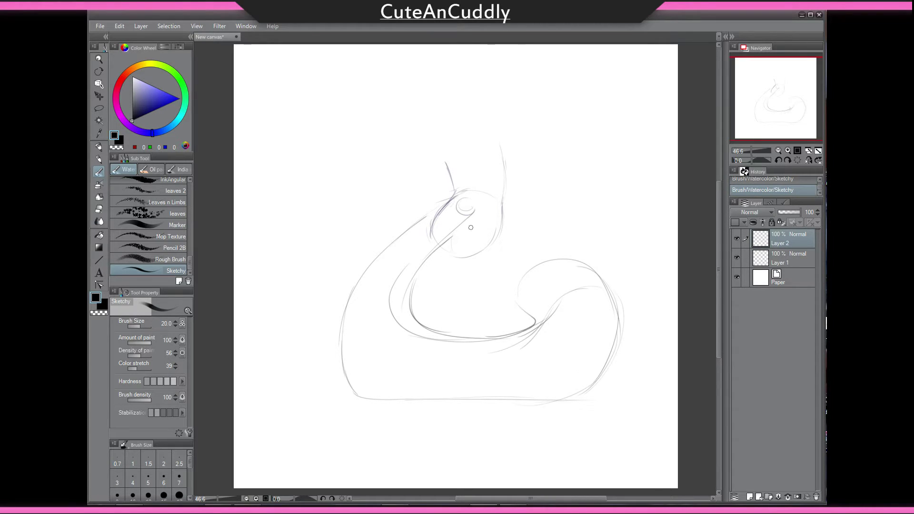
- Reinforce the tail's outer and inner contours, and set Layer 2's opacity to 29%
mouse_move(452, 194)
left_mouse_down()
mouse_move(374, 258)
mouse_move(341, 313)
mouse_move(359, 391)
left_mouse_up()
left_click_drag(473, 219, 459, 235)
mouse_move(472, 213)
left_mouse_down()
mouse_move(436, 250)
mouse_move(414, 315)
left_mouse_up()
left_click_drag(433, 263, 431, 337)
left_click_drag(780, 212, 787, 212)
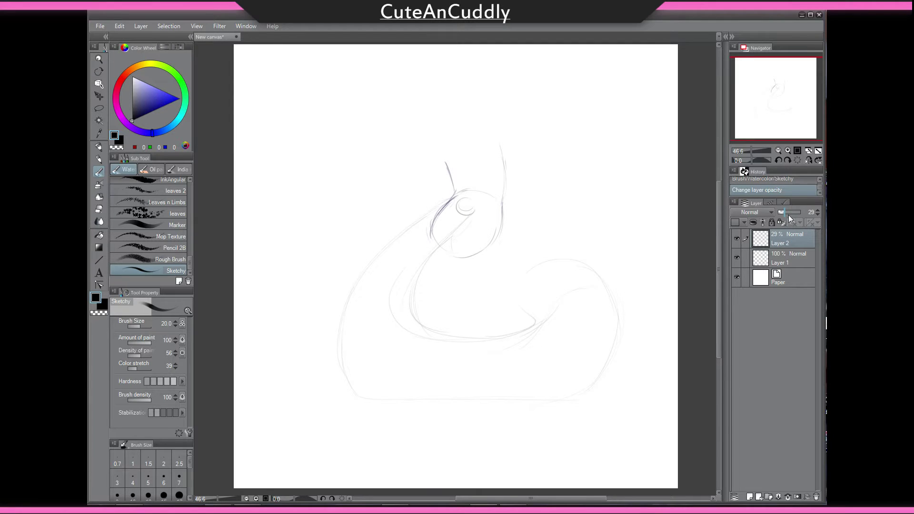
- Add a new raster layer above Layer 2 and reduce the Sketchy brush size to 10
key("ctrl+shift+n")
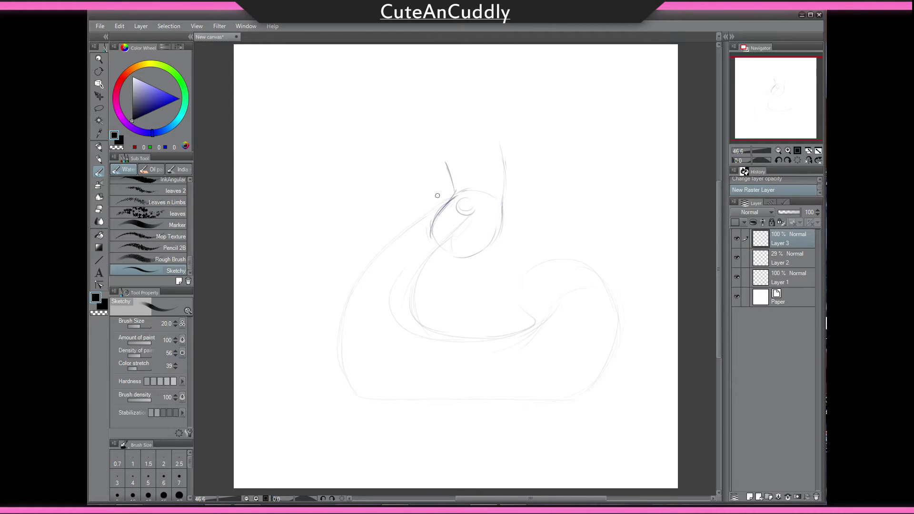
key("h")
scroll(577, 176, "up", 6)
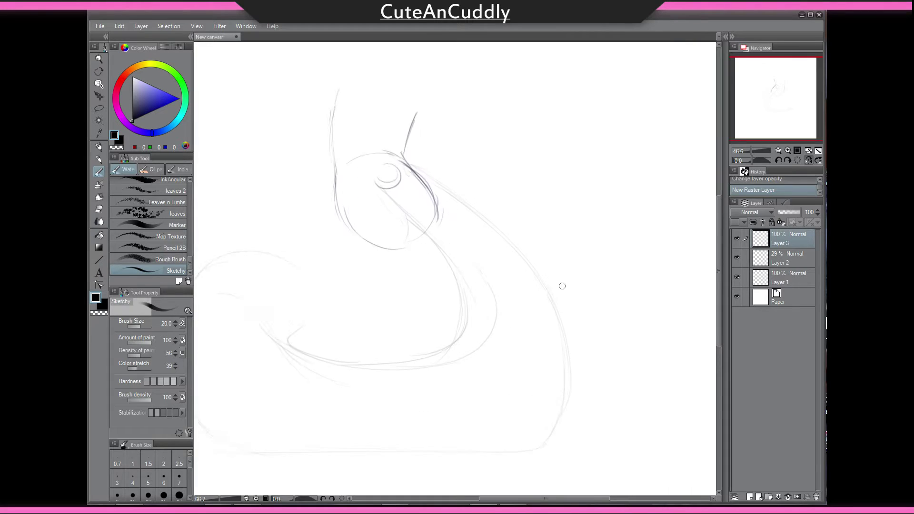
mouse_move(534, 305)
left_mouse_down()
mouse_move(530, 315)
mouse_move(547, 309)
mouse_move(548, 323)
mouse_move(549, 305)
left_mouse_up()
scroll(532, 313, "down", 2)
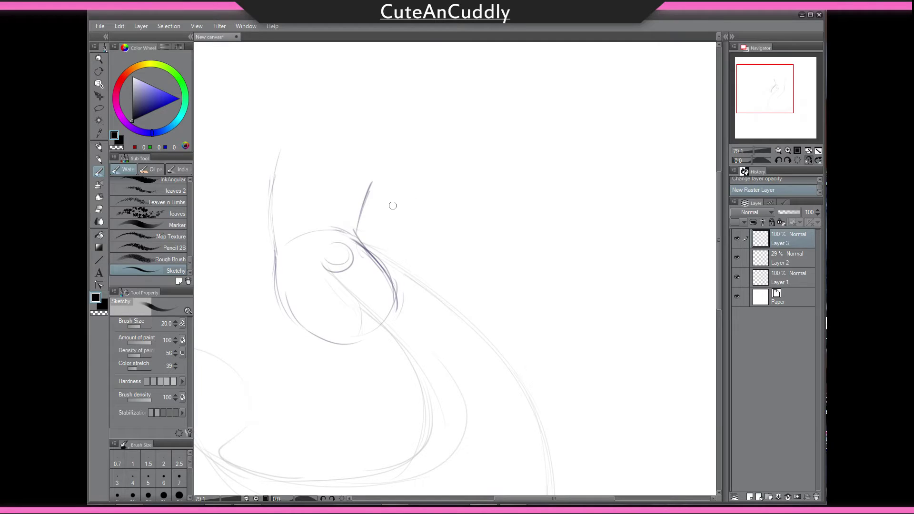
mouse_move(391, 215)
left_mouse_down()
mouse_move(418, 219)
mouse_move(439, 214)
mouse_move(428, 221)
mouse_move(454, 216)
mouse_move(434, 228)
mouse_move(473, 235)
left_mouse_up()
key("ctrl+z")
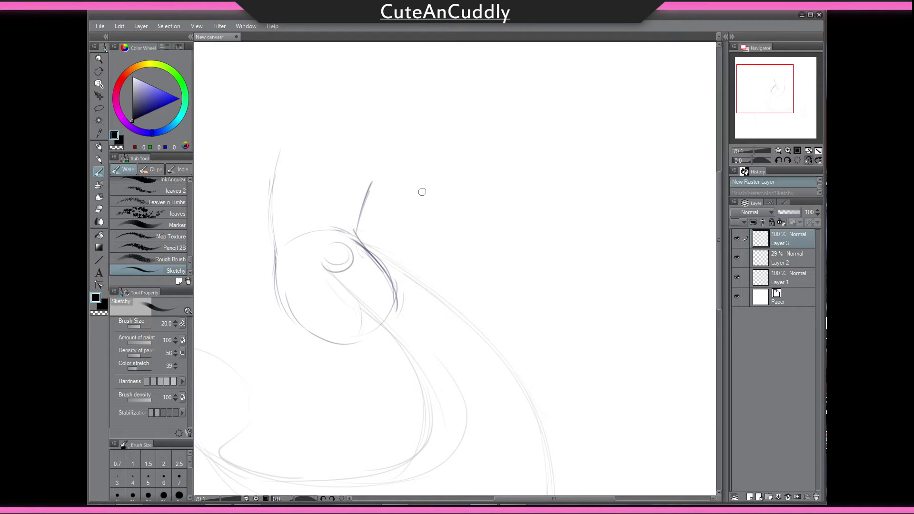
key("bracketleft")
key("bracketleft")
key("bracketleft")
key("bracketleft")
- Sketch several rows of sample fur tufts in the empty area beside the hip, and delete the layer holding them
mouse_move(402, 223)
left_mouse_down()
mouse_move(422, 214)
mouse_move(423, 228)
mouse_move(442, 219)
mouse_move(439, 235)
mouse_move(475, 236)
mouse_move(474, 245)
mouse_move(520, 243)
left_mouse_up()
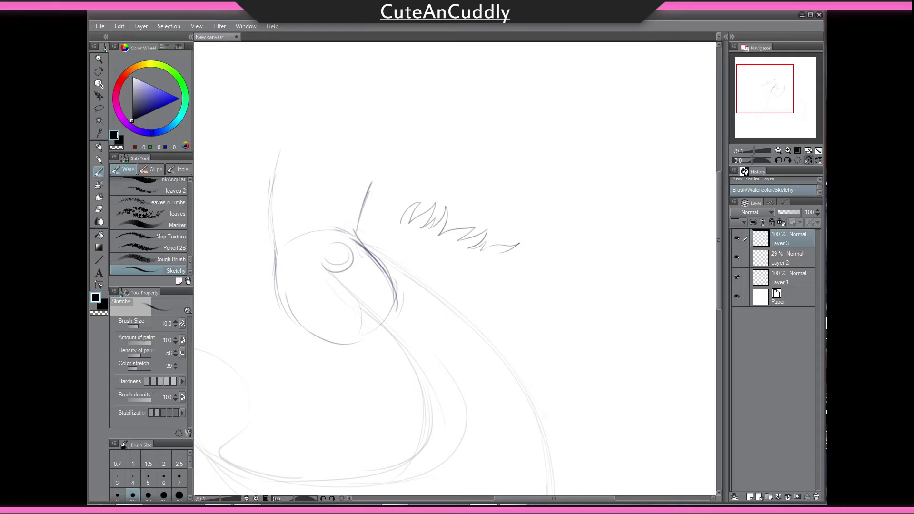
key("ctrl+z")
mouse_move(387, 229)
left_mouse_down()
mouse_move(394, 210)
mouse_move(393, 228)
mouse_move(423, 207)
mouse_move(418, 229)
mouse_move(426, 213)
mouse_move(435, 231)
mouse_move(455, 222)
mouse_move(446, 235)
mouse_move(479, 229)
left_mouse_up()
mouse_move(390, 198)
left_mouse_down()
mouse_move(413, 169)
mouse_move(408, 192)
mouse_move(479, 179)
mouse_move(444, 200)
mouse_move(499, 196)
mouse_move(477, 210)
mouse_move(508, 190)
mouse_move(495, 217)
mouse_move(516, 207)
mouse_move(512, 227)
left_mouse_up()
mouse_move(516, 191)
left_mouse_down()
mouse_move(509, 166)
mouse_move(495, 214)
left_mouse_up()
mouse_move(381, 189)
left_mouse_down()
mouse_move(401, 165)
mouse_move(394, 181)
mouse_move(440, 170)
mouse_move(415, 185)
mouse_move(484, 176)
mouse_move(504, 213)
left_mouse_up()
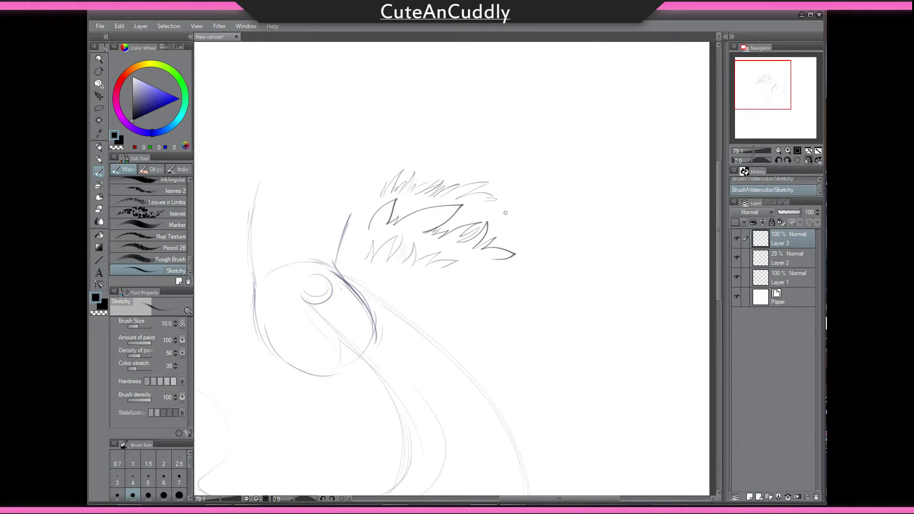
key("Delete")
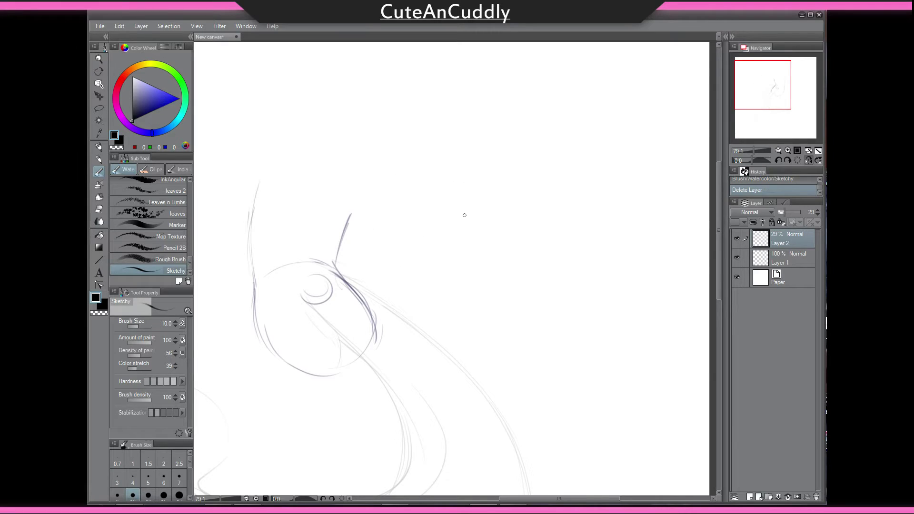
- Add a new raster layer and draw long pointed fur tufts along the upper part of the tail's outer curve
left_click_drag(458, 248, 475, 210)
key("h")
left_click_drag(407, 219, 363, 175)
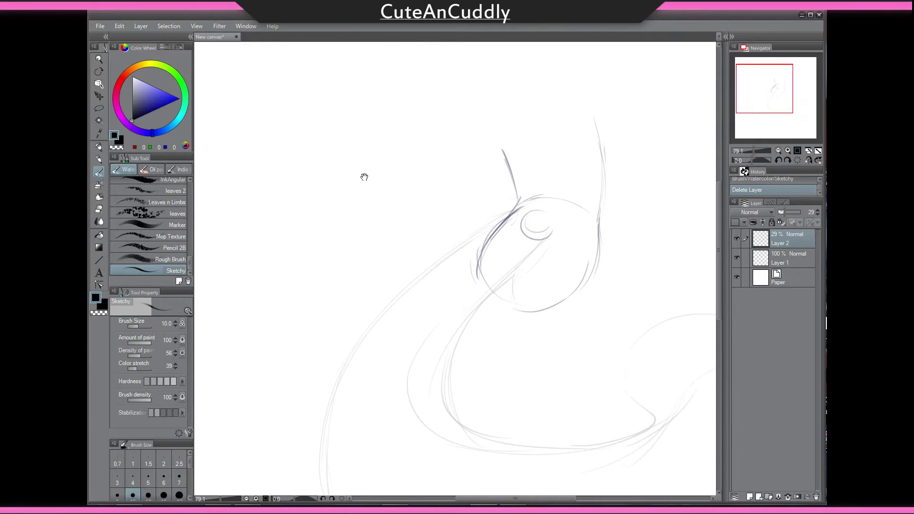
left_click_drag(520, 195, 509, 186)
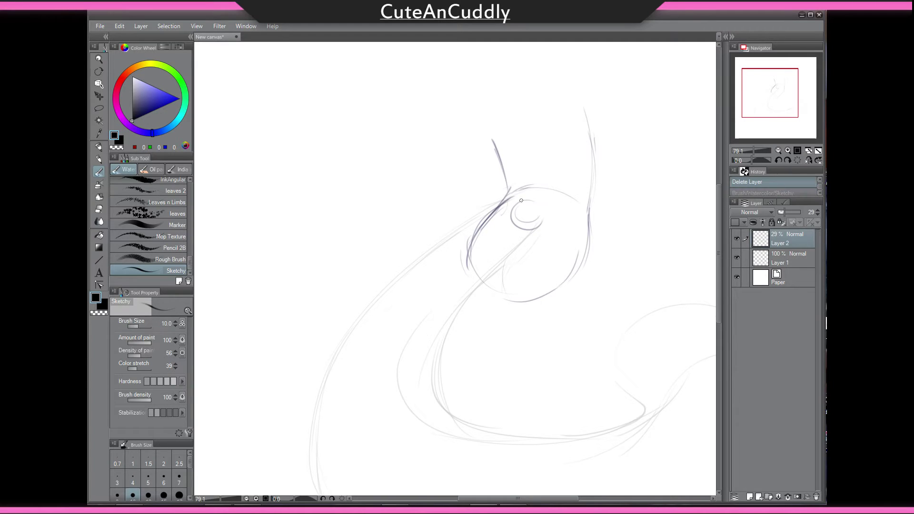
key("ctrl+shift+n")
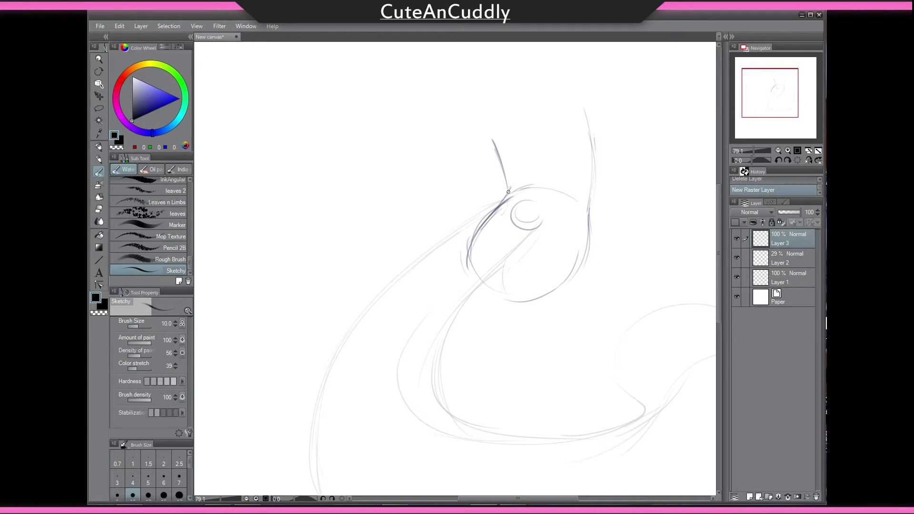
mouse_move(514, 195)
left_mouse_down()
mouse_move(481, 189)
mouse_move(483, 211)
mouse_move(468, 215)
left_mouse_up()
key("ctrl+z")
mouse_move(469, 215)
left_mouse_down()
mouse_move(408, 231)
mouse_move(429, 252)
mouse_move(462, 186)
mouse_move(411, 204)
mouse_move(371, 239)
mouse_move(367, 264)
left_mouse_up()
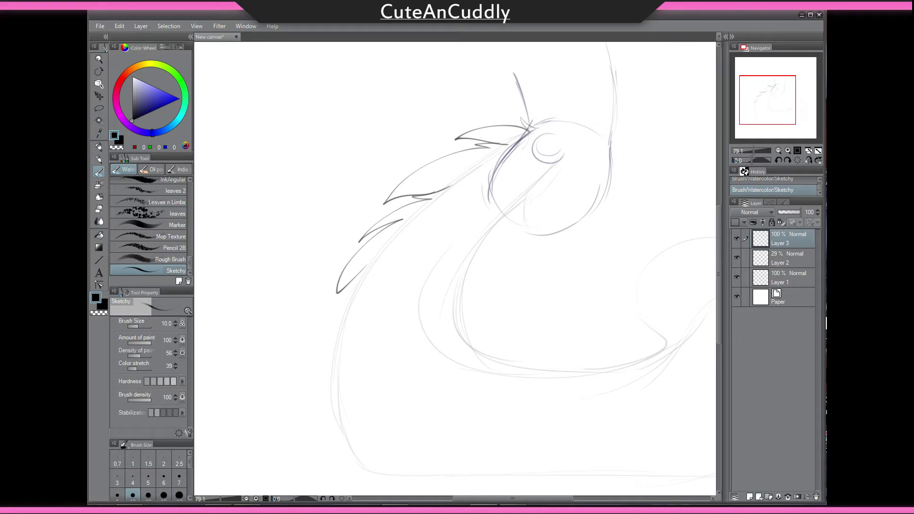
- Continue the fur outline down the tail's outer bend and along the lower edge with small scattered tufts
mouse_move(403, 293)
left_mouse_down()
mouse_move(370, 215)
mouse_move(313, 251)
mouse_move(322, 267)
mouse_move(336, 426)
mouse_move(362, 422)
left_mouse_up()
key("ctrl+z")
left_click_drag(322, 333, 325, 363)
mouse_move(328, 364)
left_mouse_down()
mouse_move(310, 384)
mouse_move(322, 414)
mouse_move(413, 427)
mouse_move(397, 429)
mouse_move(548, 433)
mouse_move(589, 428)
mouse_move(486, 408)
mouse_move(495, 423)
mouse_move(522, 414)
mouse_move(627, 412)
mouse_move(669, 366)
left_mouse_up()
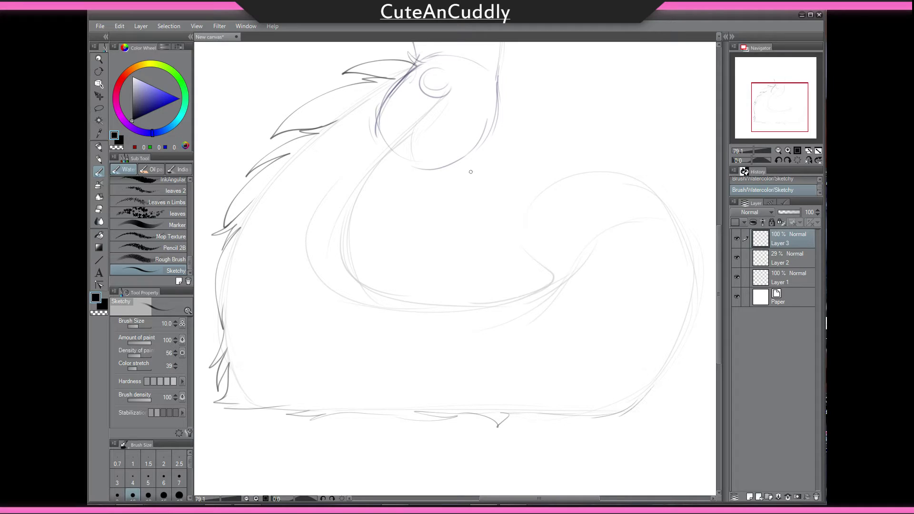
- Draw the furry inner edge of the tail from its base around the bend to the start of the curled tip
mouse_move(437, 112)
left_mouse_down()
mouse_move(436, 128)
mouse_move(361, 189)
left_mouse_up()
key("ctrl+z")
mouse_move(388, 133)
left_mouse_down()
mouse_move(360, 192)
mouse_move(356, 249)
left_mouse_up()
mouse_move(351, 212)
left_mouse_down()
mouse_move(354, 253)
mouse_move(375, 291)
mouse_move(436, 270)
left_mouse_up()
mouse_move(402, 298)
left_mouse_down()
mouse_move(439, 267)
mouse_move(466, 277)
mouse_move(506, 266)
mouse_move(511, 286)
mouse_move(545, 279)
mouse_move(520, 228)
left_mouse_up()
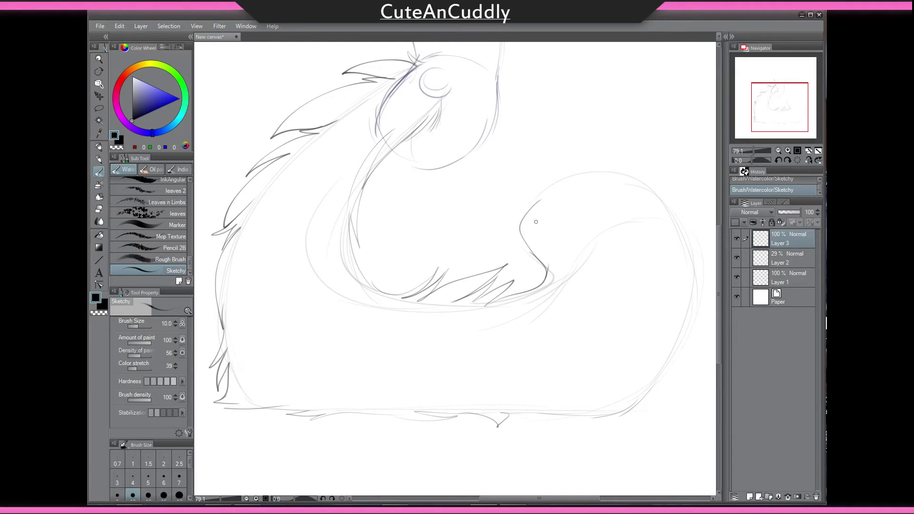
- Outline the curled tail end with a pointed tuft on top and fur spikes where its outer side meets the lower edge
key("e")
mouse_move(566, 161)
left_mouse_down()
mouse_move(514, 207)
mouse_move(562, 159)
mouse_move(598, 140)
mouse_move(694, 269)
mouse_move(682, 324)
left_mouse_up()
key("b")
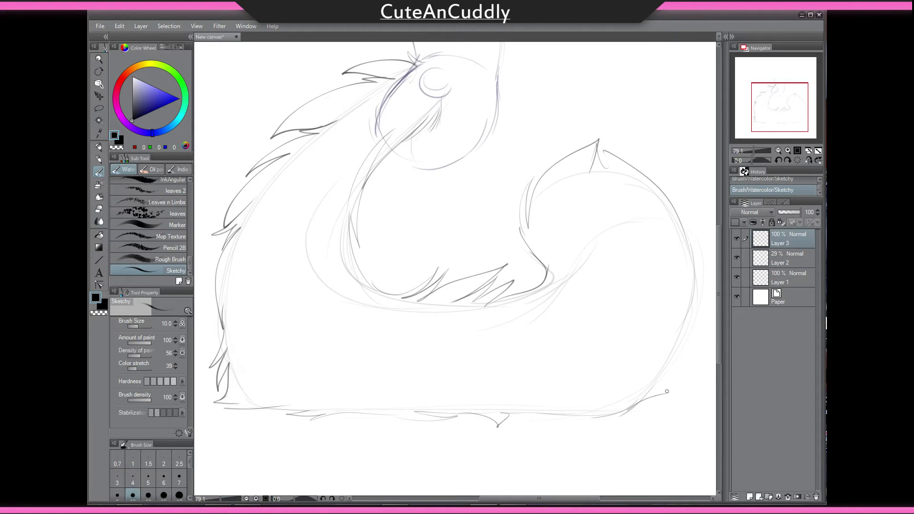
left_click_drag(667, 391, 639, 395)
mouse_move(638, 395)
left_mouse_down()
mouse_move(673, 371)
mouse_move(694, 293)
left_mouse_up()
left_click_drag(684, 233, 687, 344)
left_click_drag(694, 263, 695, 303)
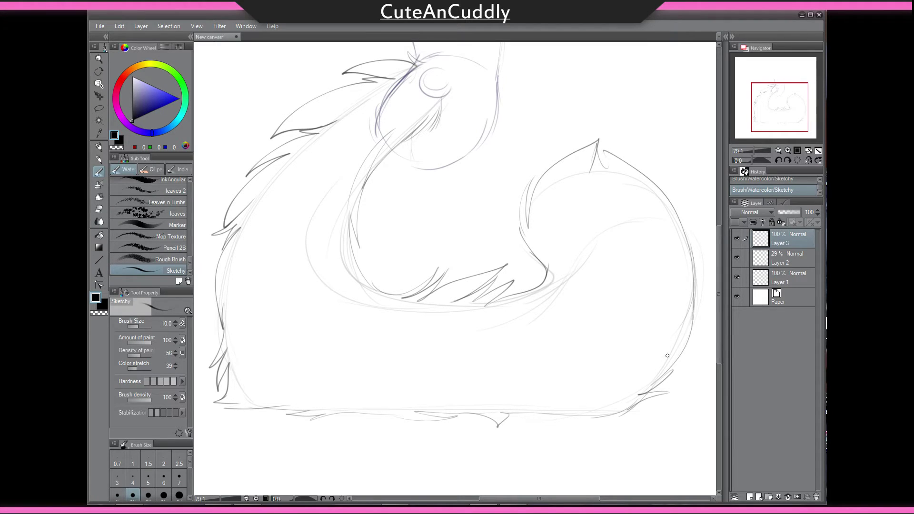
- Add short fur detail strokes inside the tail near its base, at the lower bend and inside the curled end
mouse_move(390, 89)
left_mouse_down()
mouse_move(352, 131)
mouse_move(402, 94)
mouse_move(374, 107)
left_mouse_up()
key("ctrl+z")
left_click_drag(390, 102, 371, 113)
mouse_move(248, 336)
left_mouse_down()
mouse_move(241, 361)
mouse_move(249, 382)
left_mouse_up()
mouse_move(257, 355)
left_mouse_down()
mouse_move(269, 385)
mouse_move(285, 386)
left_mouse_up()
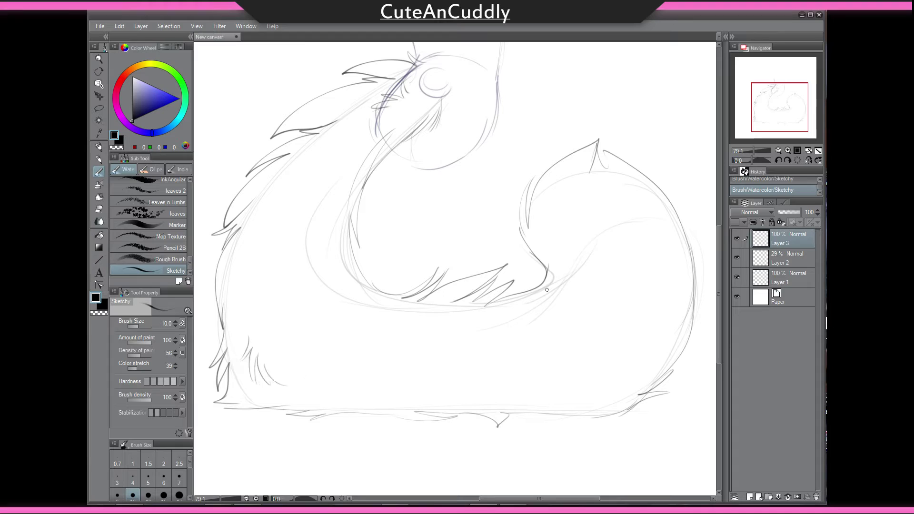
left_click_drag(651, 276, 641, 295)
mouse_move(650, 261)
left_mouse_down()
mouse_move(641, 280)
mouse_move(644, 238)
left_mouse_up()
- Hide the faint guide layer, Layer 2, to view the clean tail fur outline
scroll(621, 221, "down", 1)
left_click(774, 266)
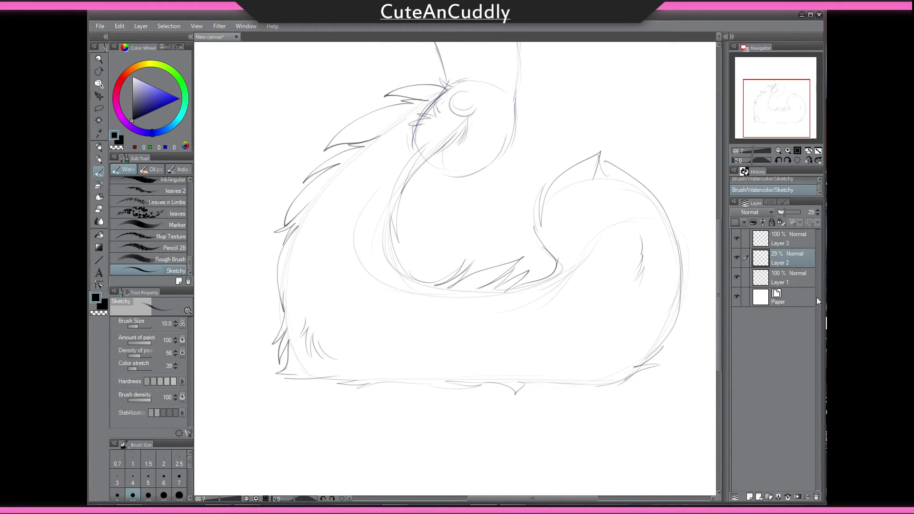
left_click(736, 257)
scroll(627, 259, "down", 1)
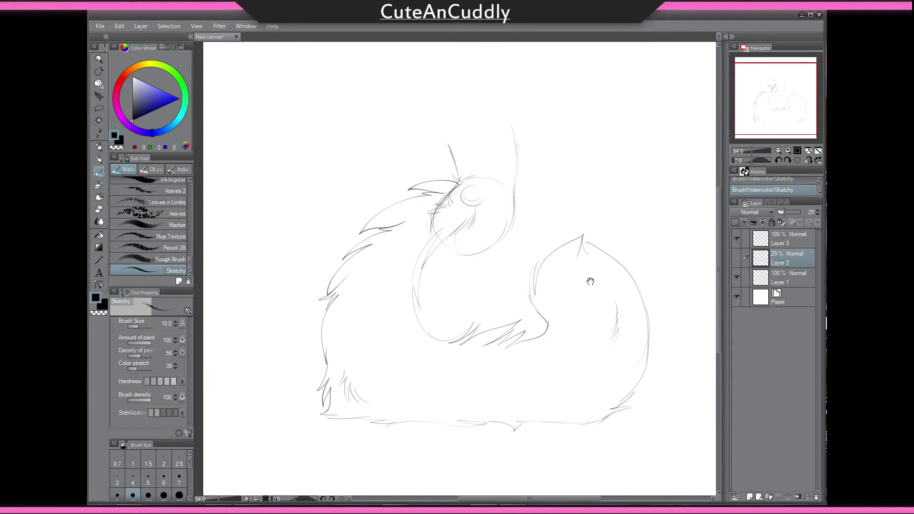
left_click_drag(590, 278, 588, 294)
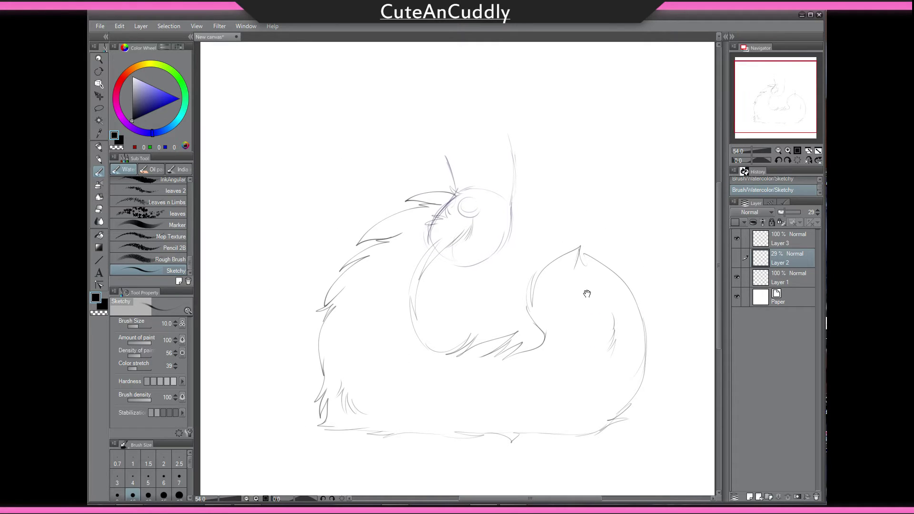
- Hide the first tail's fur outline on Layer 3 and add a new raster layer above it
left_click(732, 233)
left_click(734, 237)
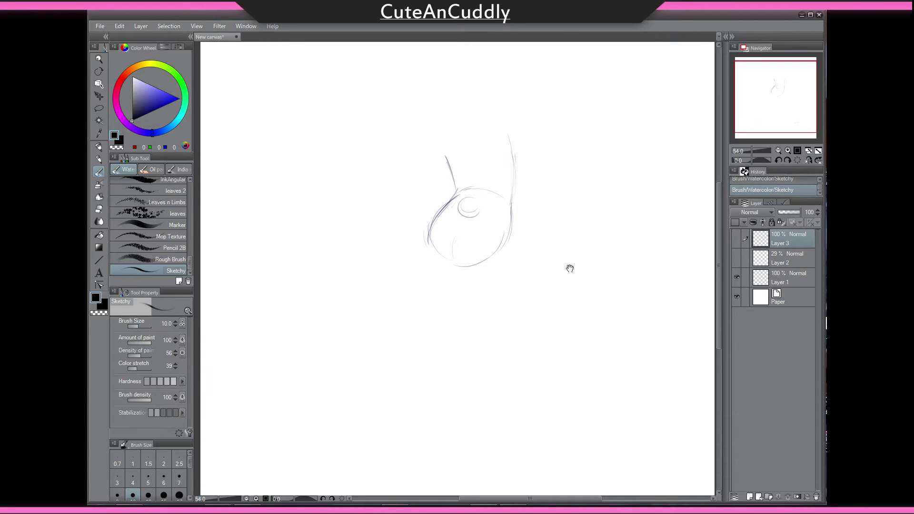
key("ctrl+shift+n")
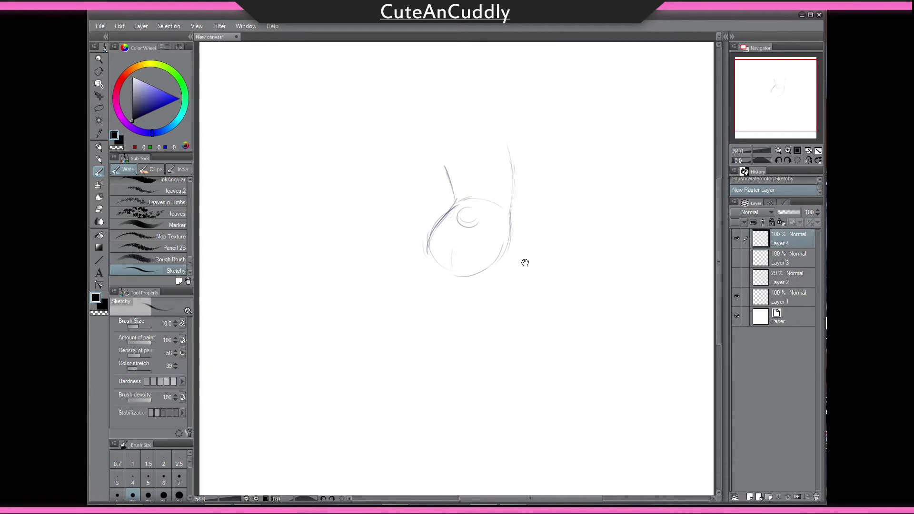
scroll(527, 261, "up", 1)
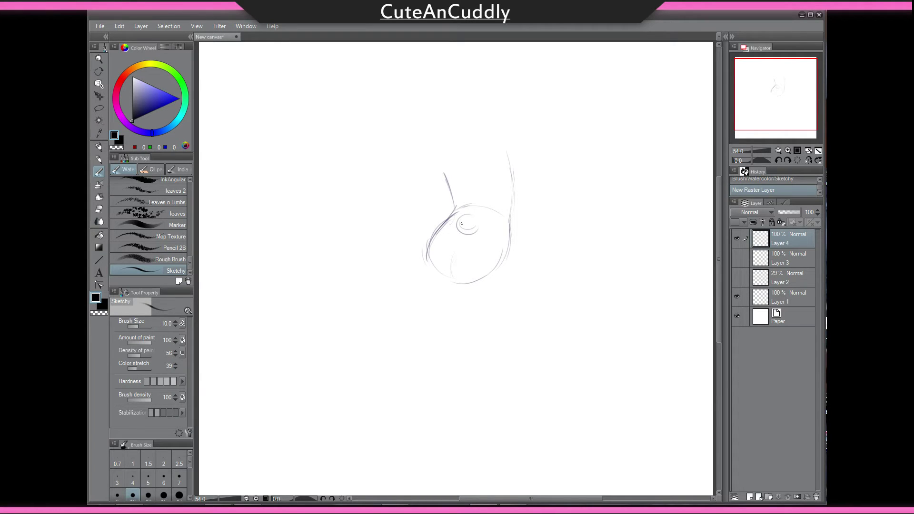
mouse_move(469, 217)
left_mouse_down()
mouse_move(468, 234)
mouse_move(369, 266)
mouse_move(451, 210)
left_mouse_up()
key("ctrl+z")
key("ctrl+z")
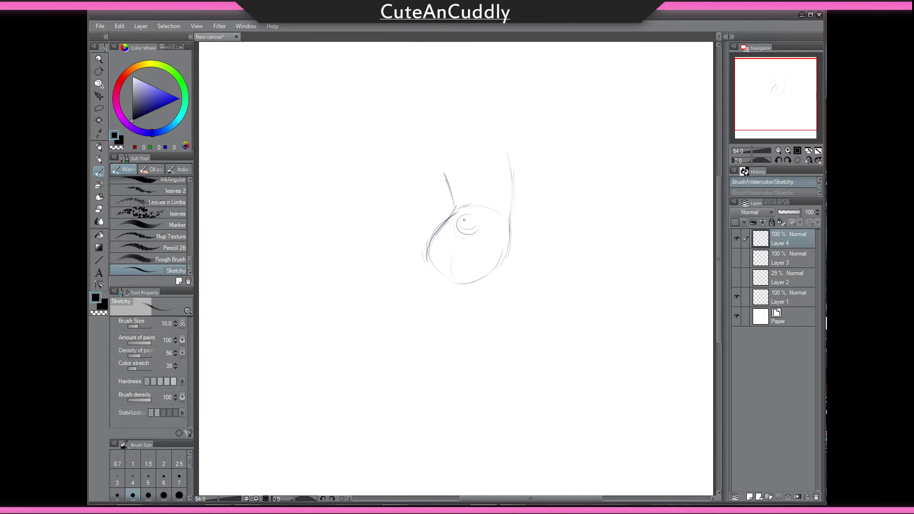
left_click_drag(432, 248, 449, 205)
key("ctrl+z")
left_click_drag(428, 260, 439, 197)
key("ctrl+z")
- Sketch a large round guide for the tail's curl, looping around beside the hip and over its top
mouse_move(425, 258)
left_mouse_down()
mouse_move(490, 245)
mouse_move(489, 261)
left_mouse_up()
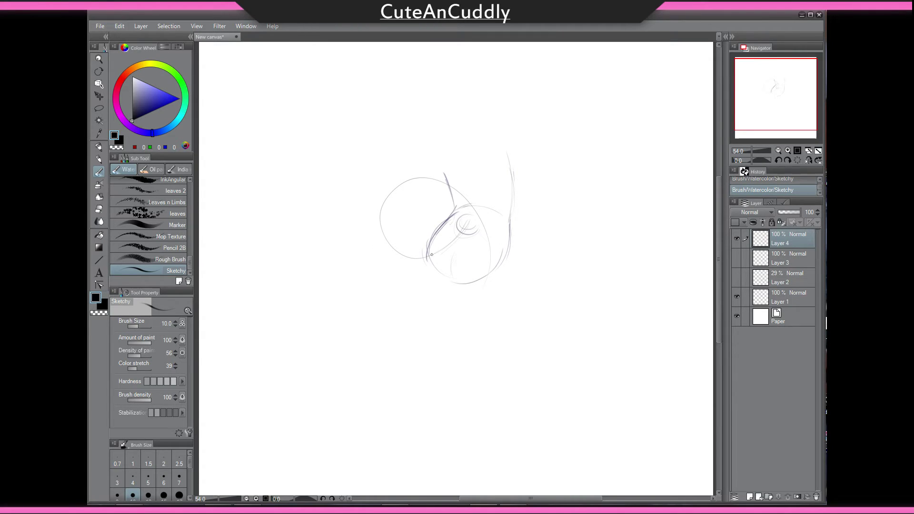
left_click_drag(384, 217, 486, 278)
key("ctrl+z")
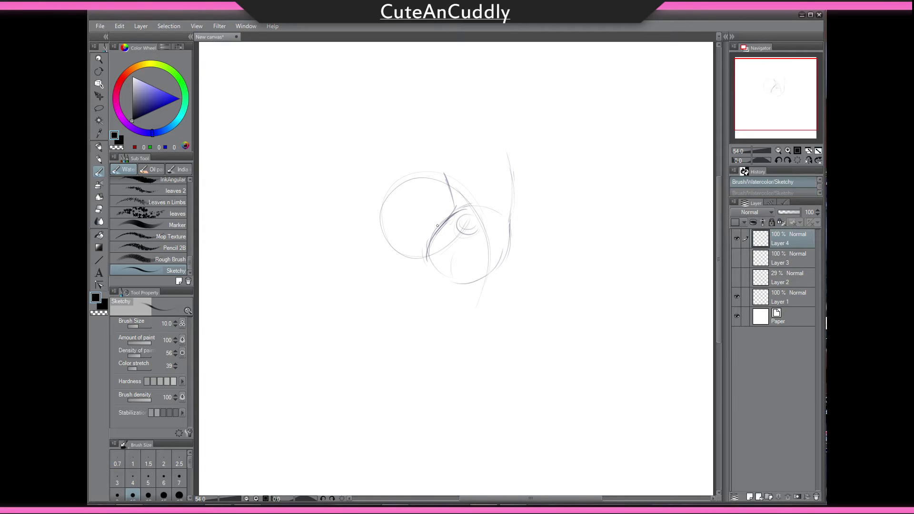
- Sketch a small inner curl beside the tail base and a long oval for the tail end hanging below the hip
mouse_move(466, 210)
left_mouse_down()
mouse_move(415, 227)
mouse_move(421, 203)
mouse_move(427, 216)
mouse_move(450, 214)
mouse_move(423, 221)
mouse_move(432, 219)
mouse_move(425, 206)
mouse_move(440, 209)
mouse_move(434, 200)
mouse_move(438, 224)
mouse_move(449, 217)
mouse_move(424, 212)
mouse_move(443, 247)
left_mouse_up()
key("e")
key("b")
mouse_move(436, 221)
left_mouse_down()
mouse_move(466, 325)
mouse_move(458, 309)
mouse_move(500, 279)
left_mouse_up()
mouse_move(489, 314)
left_mouse_down()
mouse_move(464, 188)
mouse_move(492, 200)
mouse_move(463, 180)
left_mouse_up()
key("ctrl+z")
left_click_drag(497, 204, 421, 165)
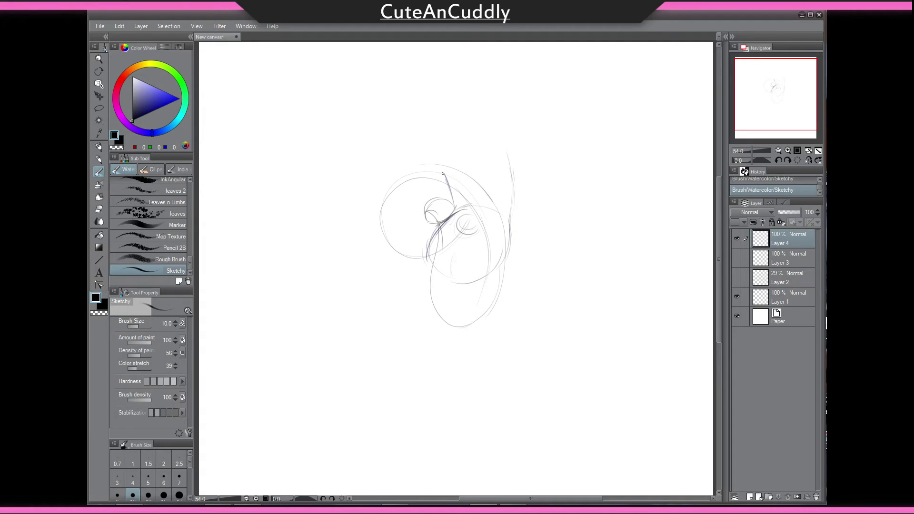
- Widen the curl guide with a larger outer arc and erase the smaller inner circle and stray overlapping lines
mouse_move(378, 209)
left_mouse_down()
mouse_move(365, 245)
mouse_move(401, 278)
left_mouse_up()
key("ctrl+z")
left_click_drag(376, 206, 429, 268)
mouse_move(403, 178)
left_mouse_down()
mouse_move(365, 250)
mouse_move(428, 269)
left_mouse_up()
key("e")
left_click_drag(386, 222, 413, 247)
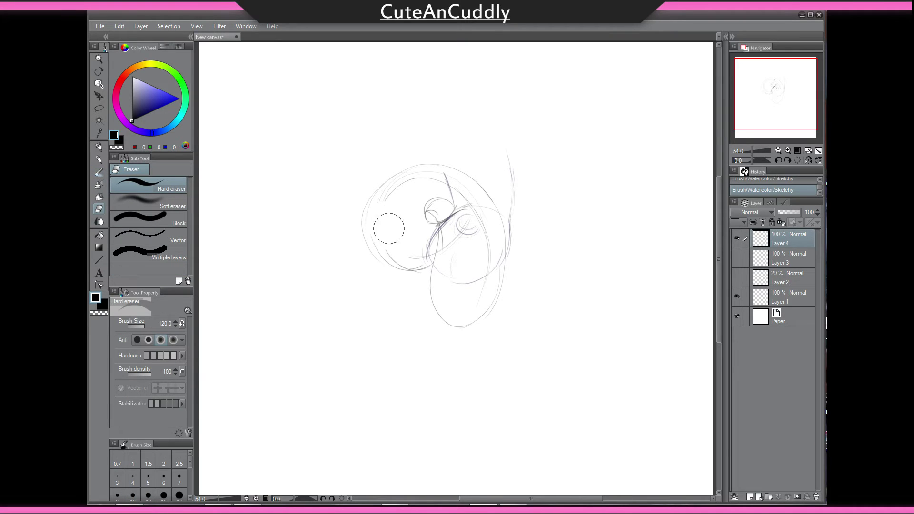
left_click_drag(433, 184, 402, 188)
left_click_drag(469, 221, 481, 266)
mouse_move(464, 201)
left_mouse_down()
mouse_move(456, 302)
mouse_move(452, 203)
mouse_move(446, 258)
left_mouse_up()
key("b")
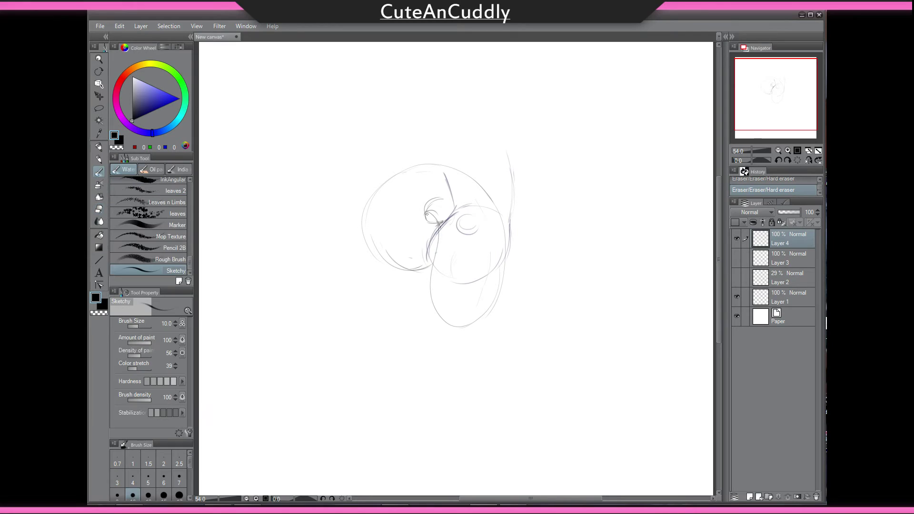
- Reinforce the curl's outer guide over the top and down its outer side with extra sketch strokes
mouse_move(381, 178)
left_mouse_down()
mouse_move(470, 174)
mouse_move(515, 230)
left_mouse_up()
key("ctrl+z")
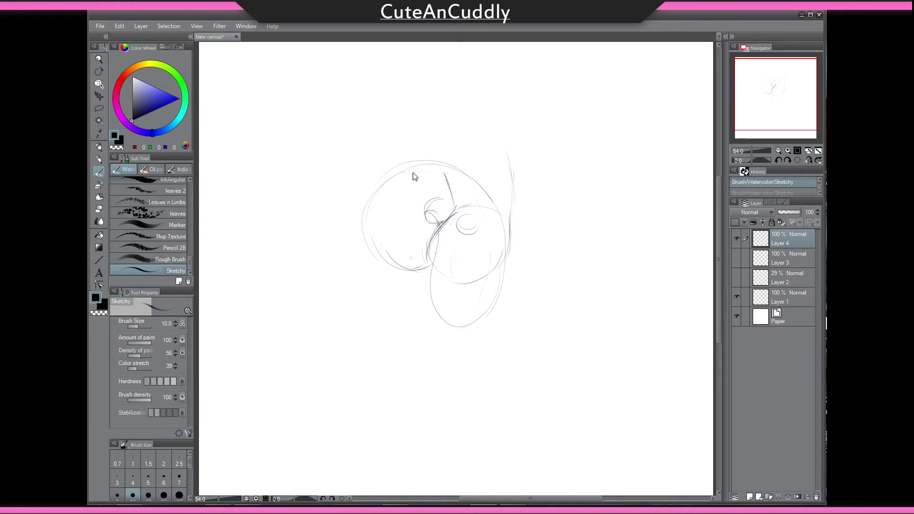
mouse_move(374, 187)
left_mouse_down()
mouse_move(439, 156)
mouse_move(504, 206)
mouse_move(510, 237)
mouse_move(492, 311)
mouse_move(366, 209)
mouse_move(399, 170)
mouse_move(363, 238)
left_mouse_up()
key("e")
key("b")
mouse_move(388, 169)
left_mouse_down()
mouse_move(374, 250)
mouse_move(403, 167)
mouse_move(401, 262)
left_mouse_up()
mouse_move(373, 218)
left_mouse_down()
mouse_move(416, 264)
mouse_move(431, 299)
left_mouse_up()
- Lower the opacity of the guide on Layer 4 to 50% and add a new raster layer above it
left_click_drag(794, 215, 777, 213)
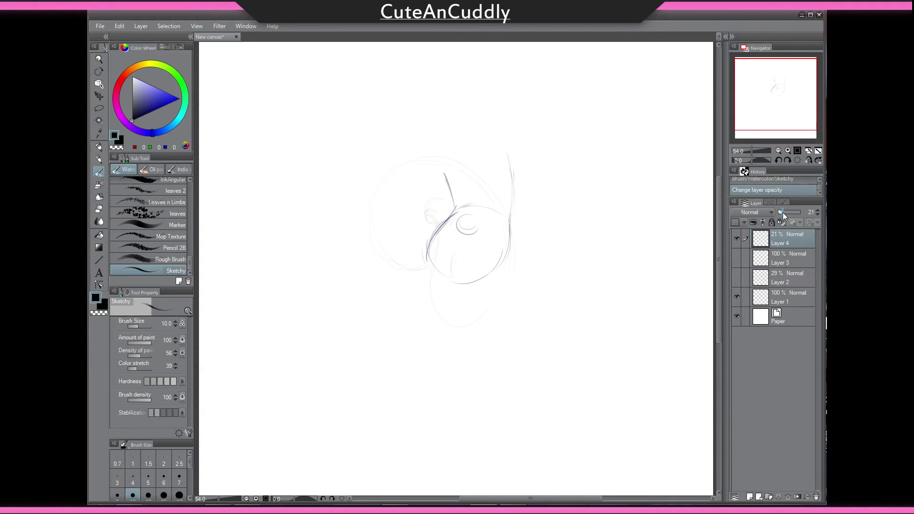
key("ctrl+shift+n")
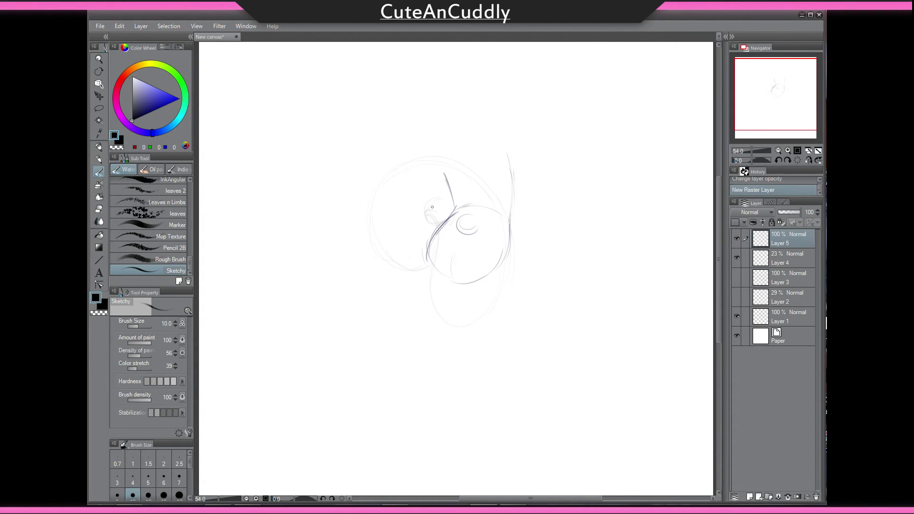
key("h")
mouse_move(407, 196)
left_mouse_down()
mouse_move(436, 200)
mouse_move(383, 218)
left_mouse_up()
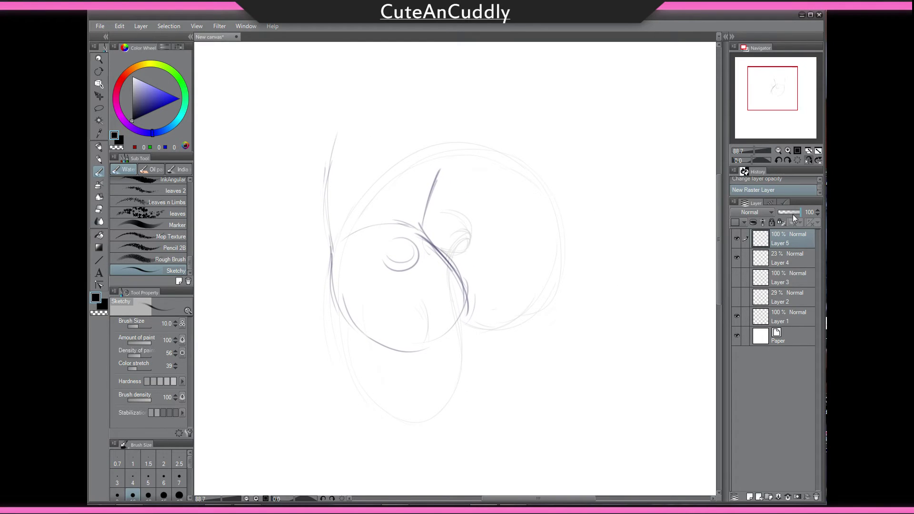
left_click(809, 257)
mouse_move(785, 213)
left_mouse_down()
mouse_move(822, 210)
mouse_move(778, 215)
mouse_move(790, 214)
left_mouse_up()
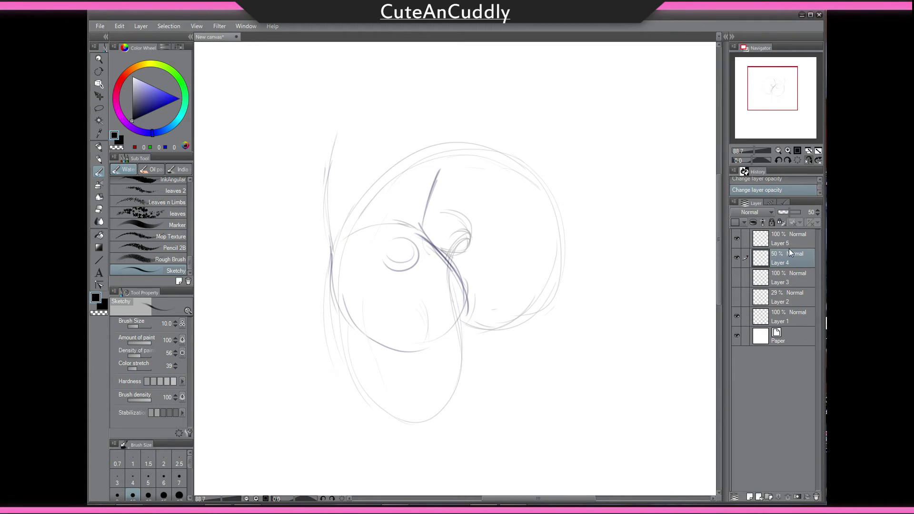
key("ctrl+shift+n")
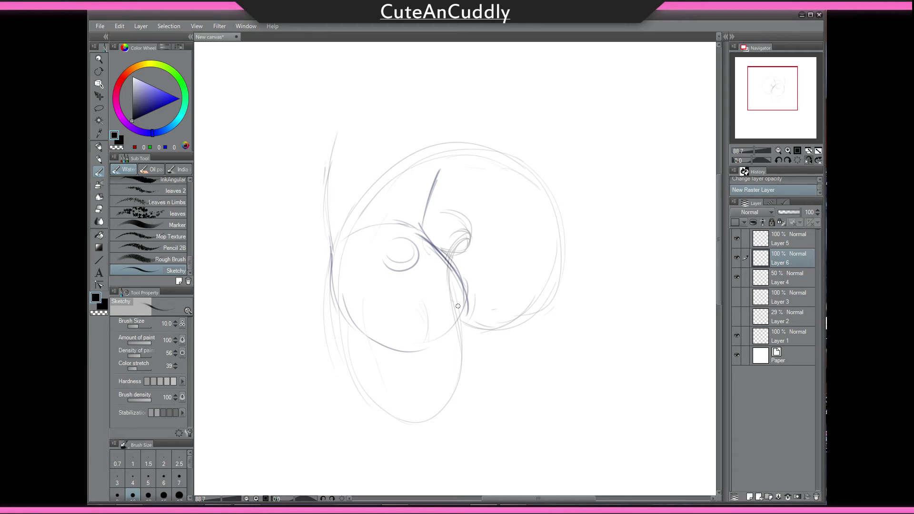
- Draw pointed fur tufts along the underside of the curl in the mirrored view, and restore the normal view
left_click_drag(458, 307, 459, 320)
mouse_move(457, 304)
left_mouse_down()
mouse_move(466, 354)
mouse_move(469, 334)
mouse_move(495, 370)
mouse_move(493, 327)
mouse_move(498, 358)
mouse_move(504, 324)
mouse_move(506, 355)
mouse_move(509, 327)
mouse_move(539, 343)
mouse_move(522, 325)
mouse_move(561, 309)
mouse_move(540, 317)
mouse_move(566, 288)
left_mouse_up()
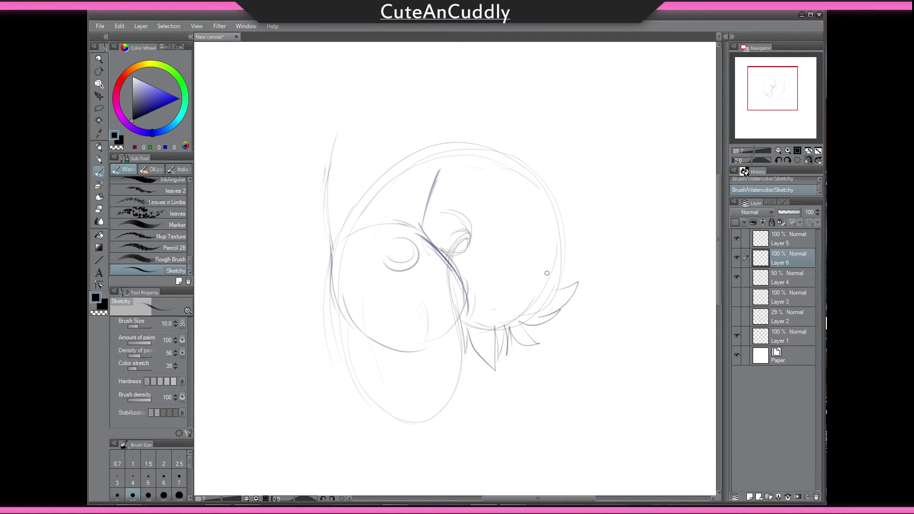
key("h")
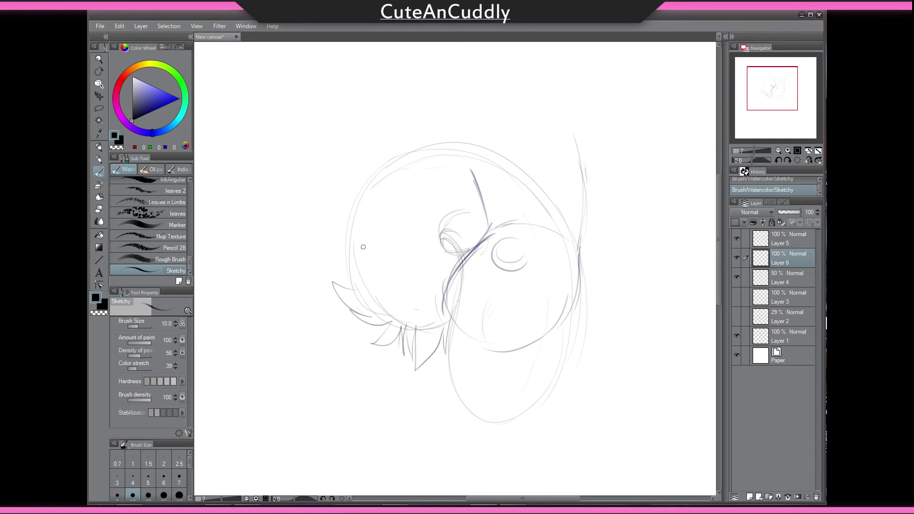
- Outline the tail's outer fur from the curl's outer side over the top and down towards the tip with long tufts
mouse_move(339, 281)
left_mouse_down()
mouse_move(308, 265)
mouse_move(349, 273)
mouse_move(313, 232)
mouse_move(322, 172)
mouse_move(339, 186)
mouse_move(399, 111)
mouse_move(360, 184)
left_mouse_up()
mouse_move(366, 163)
left_mouse_down()
mouse_move(400, 119)
mouse_move(469, 123)
left_mouse_up()
left_click_drag(469, 122, 428, 142)
left_click_drag(409, 158, 518, 149)
left_click_drag(428, 143, 512, 115)
mouse_move(512, 115)
left_mouse_down()
mouse_move(456, 137)
mouse_move(552, 171)
left_mouse_up()
mouse_move(486, 143)
left_mouse_down()
mouse_move(587, 234)
mouse_move(532, 180)
mouse_move(569, 236)
left_mouse_up()
mouse_move(538, 186)
left_mouse_down()
mouse_move(560, 288)
mouse_move(555, 317)
left_mouse_up()
left_click_drag(547, 255, 513, 374)
left_click_drag(534, 303, 487, 387)
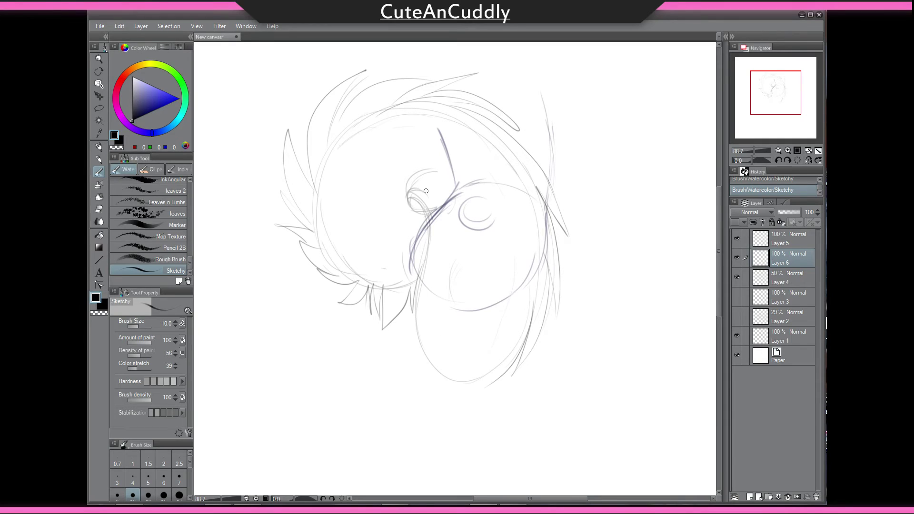
mouse_move(416, 191)
left_mouse_down()
mouse_move(424, 257)
mouse_move(410, 286)
left_mouse_up()
mouse_move(410, 286)
left_mouse_down()
mouse_move(432, 250)
mouse_move(413, 355)
left_mouse_up()
mouse_move(413, 355)
left_mouse_down()
mouse_move(423, 296)
mouse_move(450, 384)
left_mouse_up()
key("ctrl+z")
key("ctrl+z")
left_click_drag(410, 196, 420, 257)
mouse_move(421, 209)
left_mouse_down()
mouse_move(406, 273)
mouse_move(421, 231)
mouse_move(412, 260)
left_mouse_up()
key("ctrl+z")
key("ctrl+z")
key("ctrl+z")
key("ctrl+z")
- Draw the tail's inner fur edge from the small curl downward and close the lower end in a pointed, tufted tip
left_click_drag(419, 200, 408, 264)
left_click_drag(424, 220, 400, 283)
left_click_drag(423, 252, 408, 330)
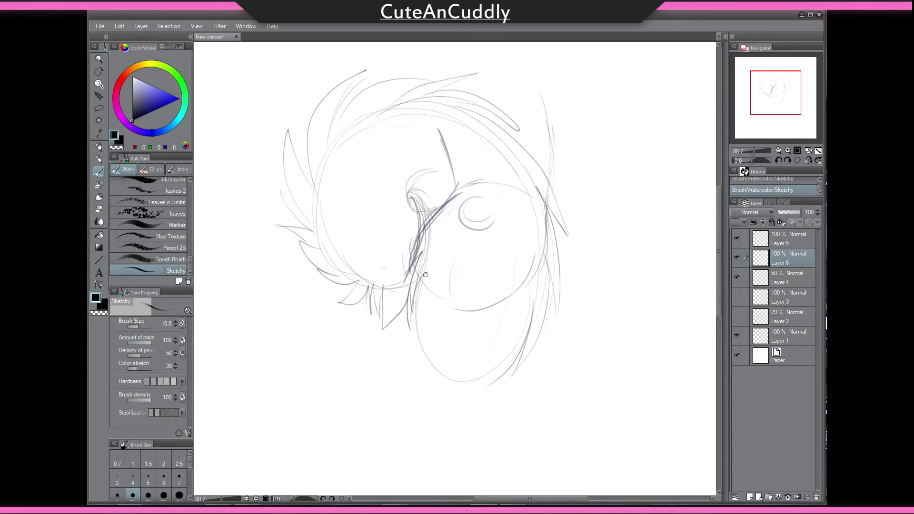
mouse_move(425, 275)
left_mouse_down()
mouse_move(408, 358)
mouse_move(450, 394)
left_mouse_up()
left_click_drag(430, 344, 449, 383)
mouse_move(470, 340)
left_mouse_down()
mouse_move(451, 412)
mouse_move(504, 339)
left_mouse_up()
left_click_drag(454, 406, 508, 339)
- Add curved fur detail strokes inside the curl and across the tail's lower half, following the direction of the fur
left_click_drag(335, 251, 370, 258)
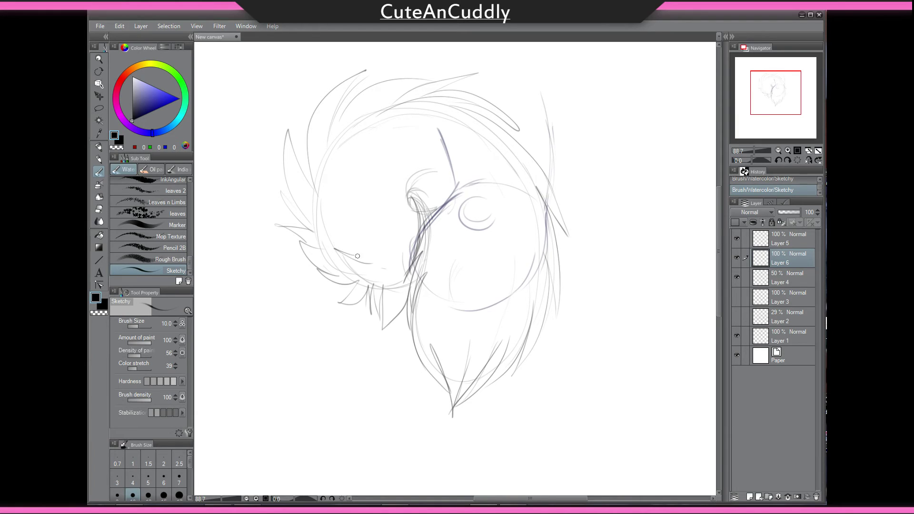
left_click_drag(322, 226, 368, 248)
left_click_drag(329, 191, 343, 248)
left_click_drag(350, 157, 352, 202)
left_click_drag(373, 120, 353, 167)
left_click_drag(368, 232, 391, 246)
left_click_drag(372, 176, 390, 238)
left_click_drag(404, 142, 381, 221)
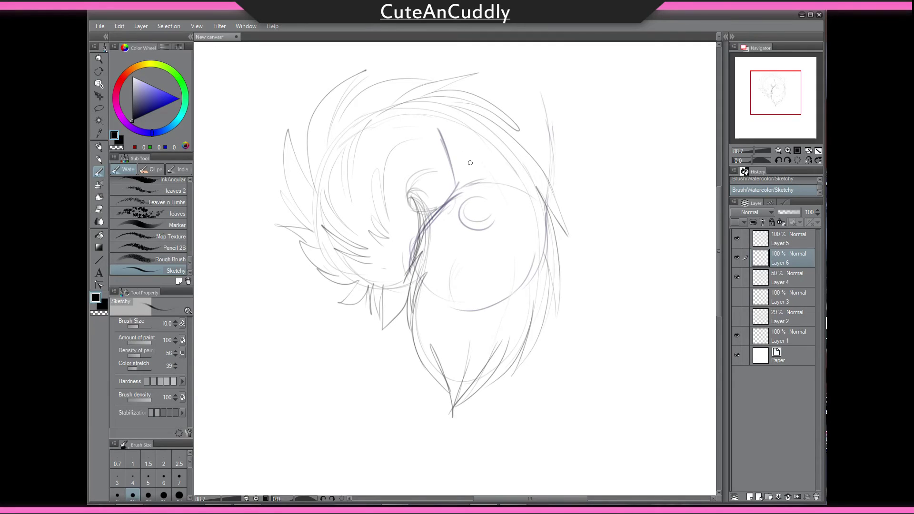
mouse_move(479, 183)
left_mouse_down()
mouse_move(521, 185)
mouse_move(524, 270)
left_mouse_up()
- Delete the empty Layer 5 and hide the guide on Layer 4, checking the fur with the hip sketch toggled off
left_click(798, 244)
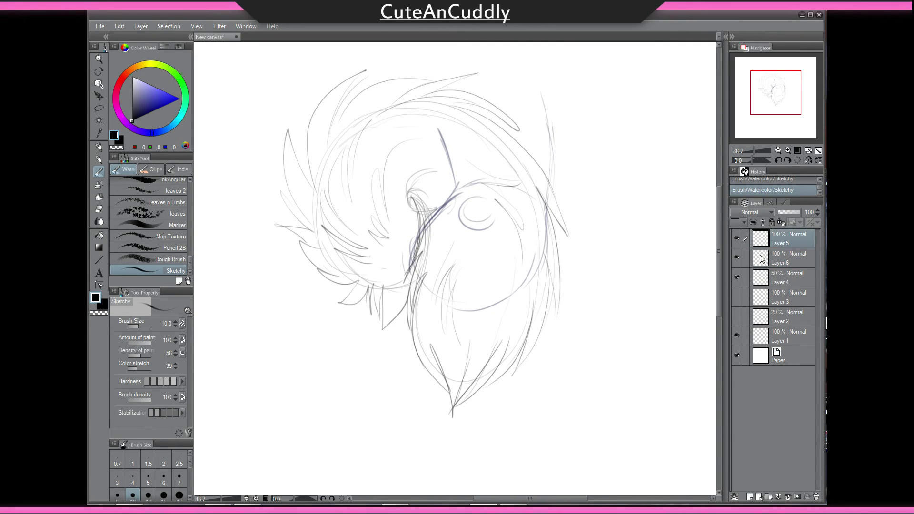
key("Delete")
left_click(773, 260)
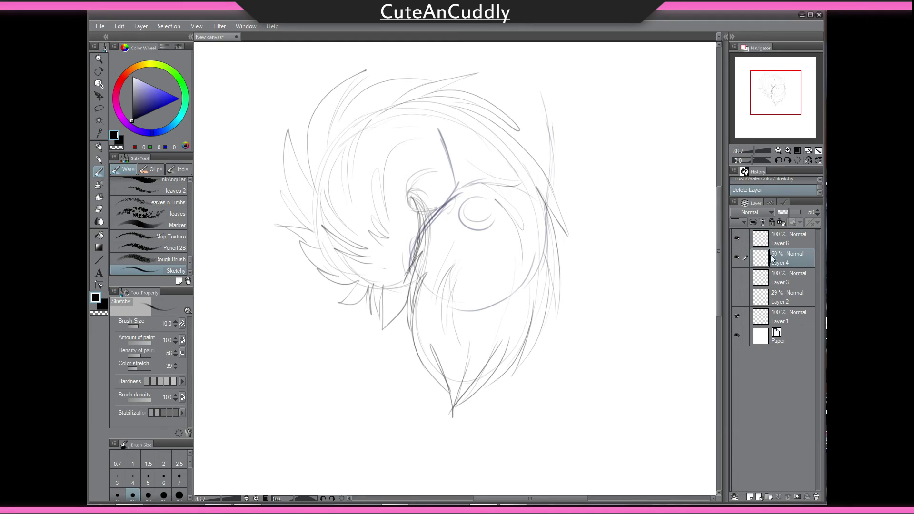
left_click(737, 259)
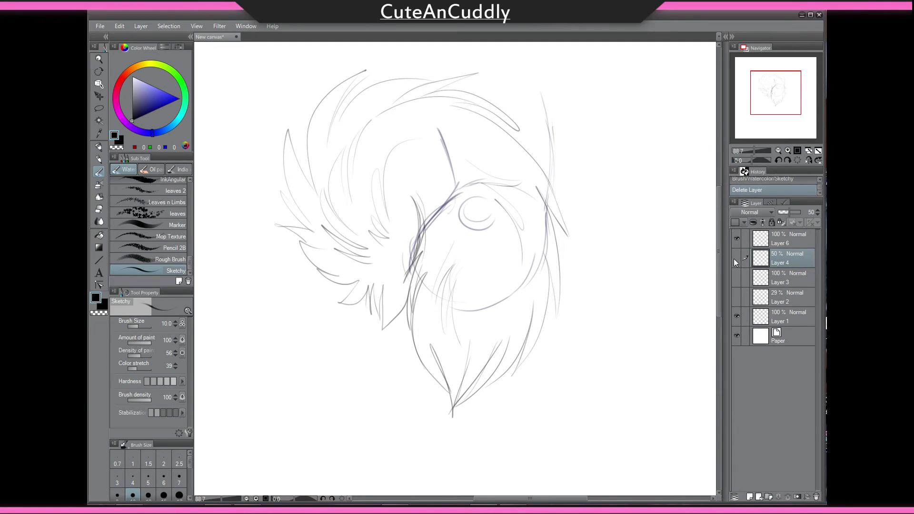
left_click(735, 316)
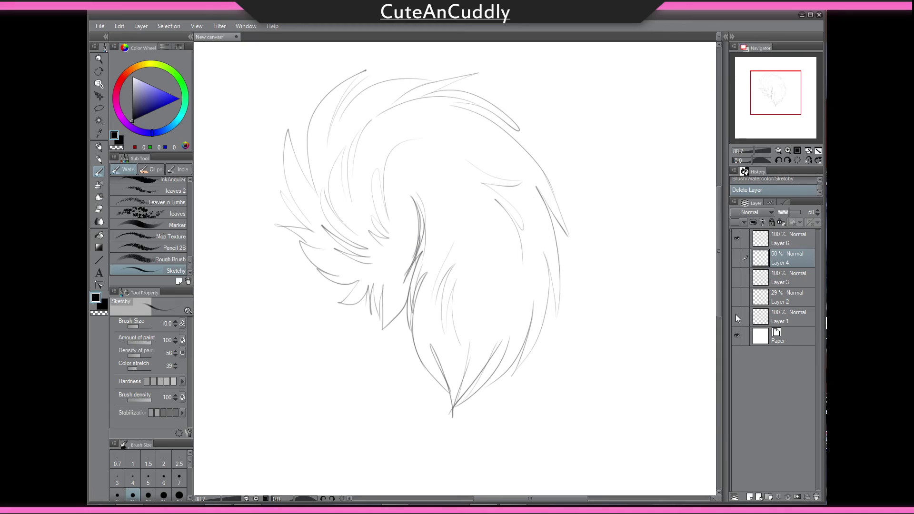
left_click(737, 315)
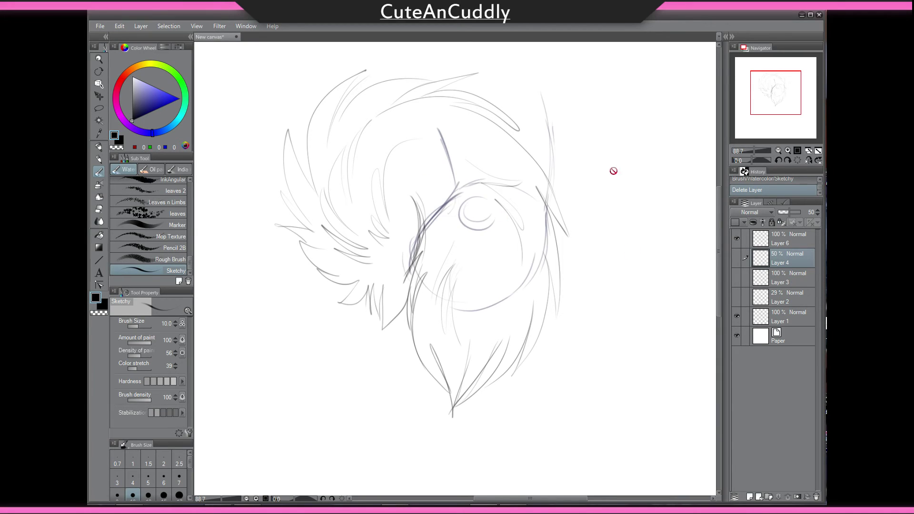
- Draw the small rounded inner curl at the top of the tail's inner edge on Layer 6, refining its lines
left_click(787, 242)
mouse_move(399, 199)
left_mouse_down()
mouse_move(413, 199)
mouse_move(421, 217)
mouse_move(408, 266)
left_mouse_up()
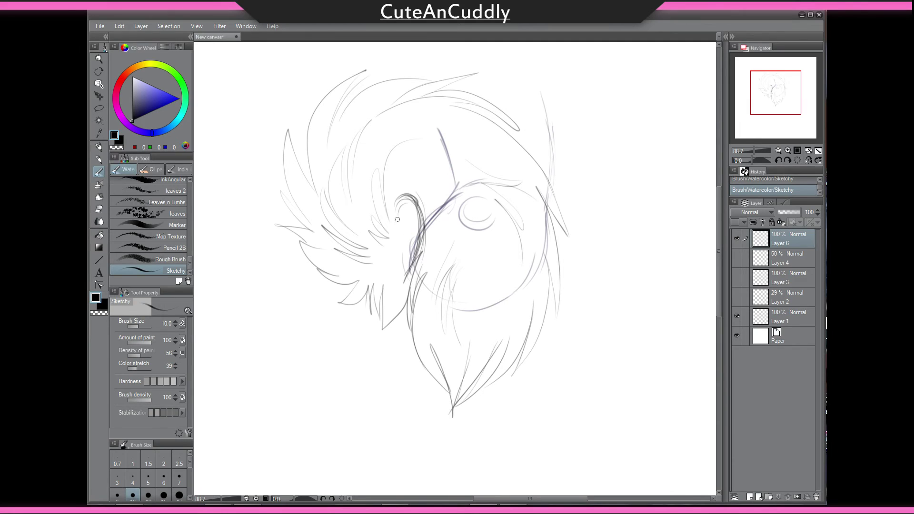
mouse_move(409, 195)
left_mouse_down()
mouse_move(400, 233)
mouse_move(380, 200)
mouse_move(416, 159)
left_mouse_up()
key("e")
key("b")
mouse_move(398, 212)
left_mouse_down()
mouse_move(408, 237)
mouse_move(392, 224)
mouse_move(410, 227)
left_mouse_up()
key("e")
key("b")
mouse_move(401, 206)
left_mouse_down()
mouse_move(417, 221)
mouse_move(416, 205)
mouse_move(409, 211)
mouse_move(393, 199)
left_mouse_up()
key("e")
key("b")
- Duplicate the fur outline layer and merge the copy with it to darken the lines
scroll(443, 105, "down", 5)
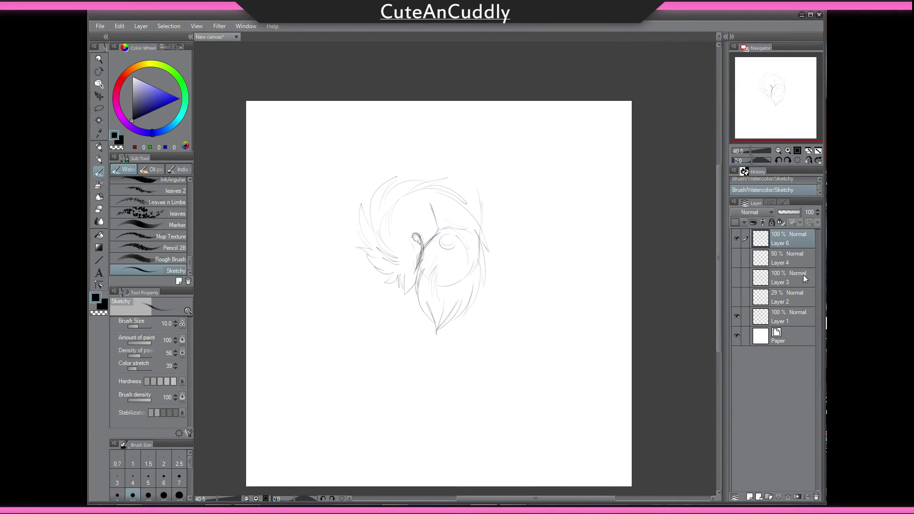
key("ctrl+j")
key("ctrl+e")
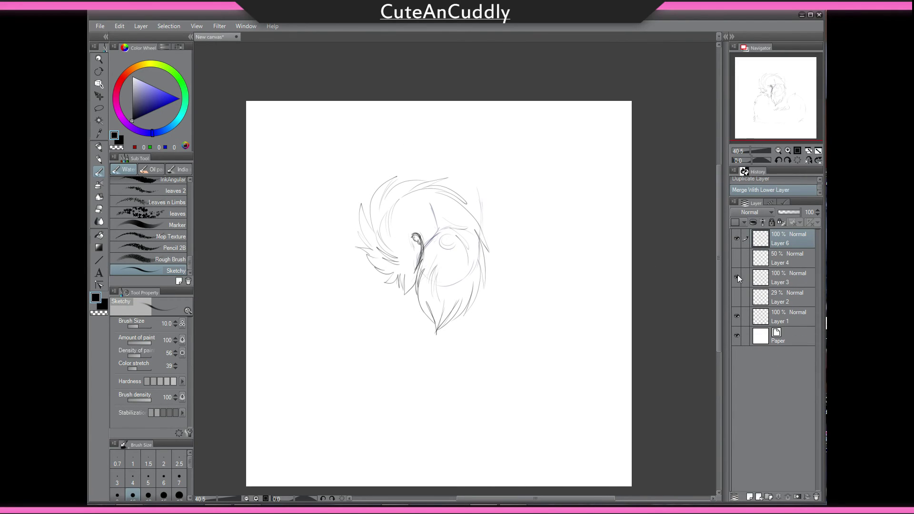
- Hide the curled fur tail on Layer 6, leaving only the hip sketch and paper shown
left_click(736, 276)
left_click(737, 240)
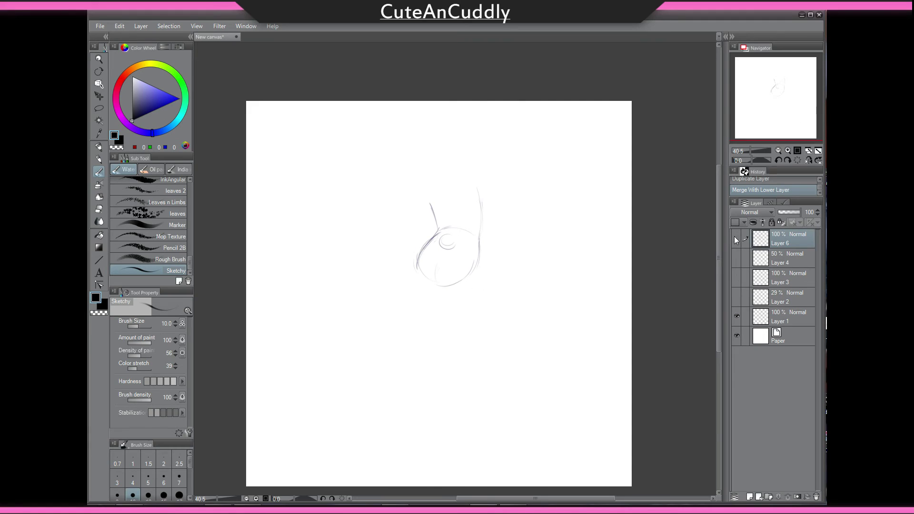
scroll(484, 184, "up", 2)
scroll(514, 248, "up", 1)
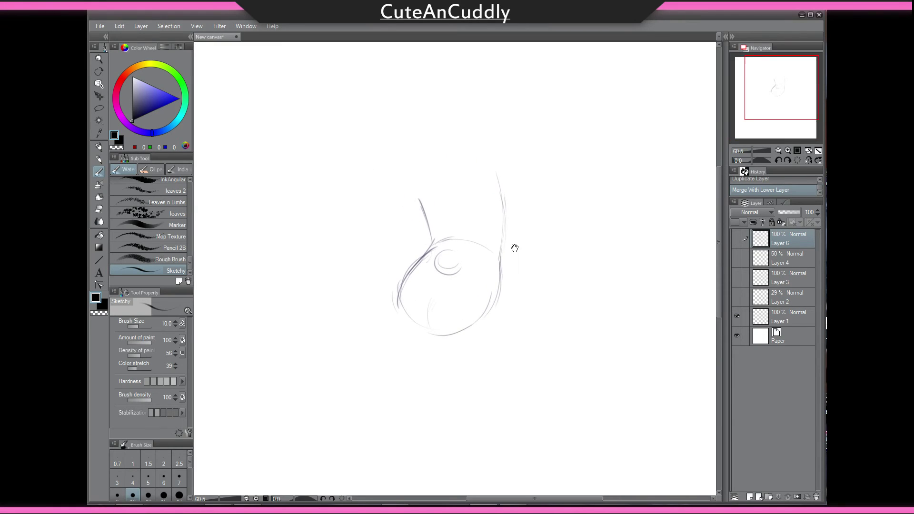
- Add a new raster layer and sketch an oval guide inside the hip circle around the small tail-base circle
key("ctrl+shift+n")
left_click_drag(529, 275, 539, 238)
mouse_move(445, 213)
left_mouse_down()
mouse_move(420, 248)
mouse_move(457, 263)
mouse_move(465, 223)
mouse_move(466, 257)
mouse_move(423, 250)
mouse_move(471, 249)
left_mouse_up()
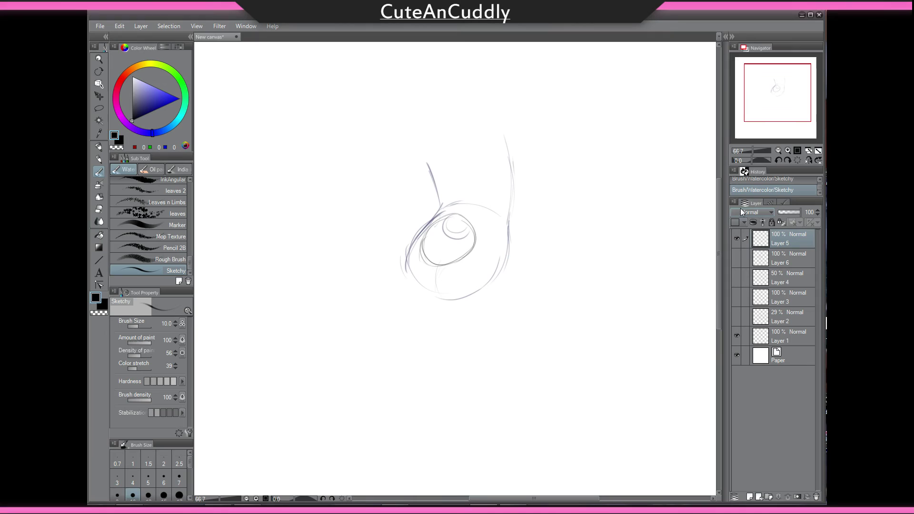
- Lower the oval guide layer's opacity to 40 and draw a short tufted fur tail over it on a new raster layer
left_click_drag(792, 213, 787, 214)
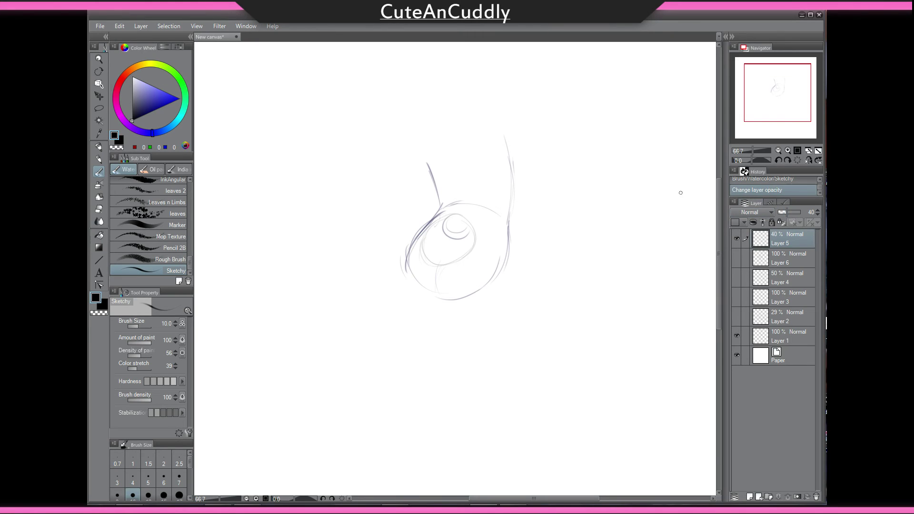
key("ctrl+shift+n")
mouse_move(458, 212)
left_mouse_down()
mouse_move(423, 229)
mouse_move(420, 262)
mouse_move(440, 274)
mouse_move(471, 245)
mouse_move(478, 221)
mouse_move(436, 238)
mouse_move(436, 255)
left_mouse_up()
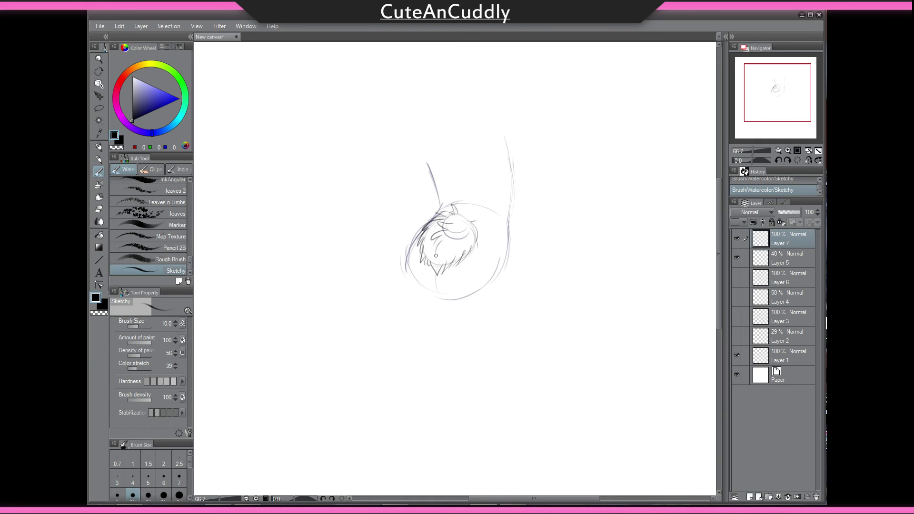
- Hide the oval guide on Layer 5 and the short fur tail on Layer 7, leaving only the hip sketch
left_click(781, 260)
left_click(737, 257)
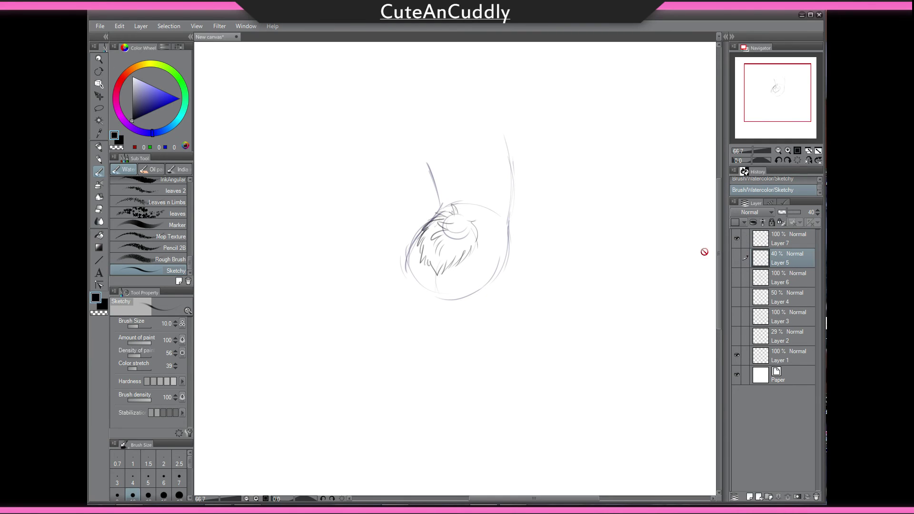
left_click_drag(598, 232, 592, 238)
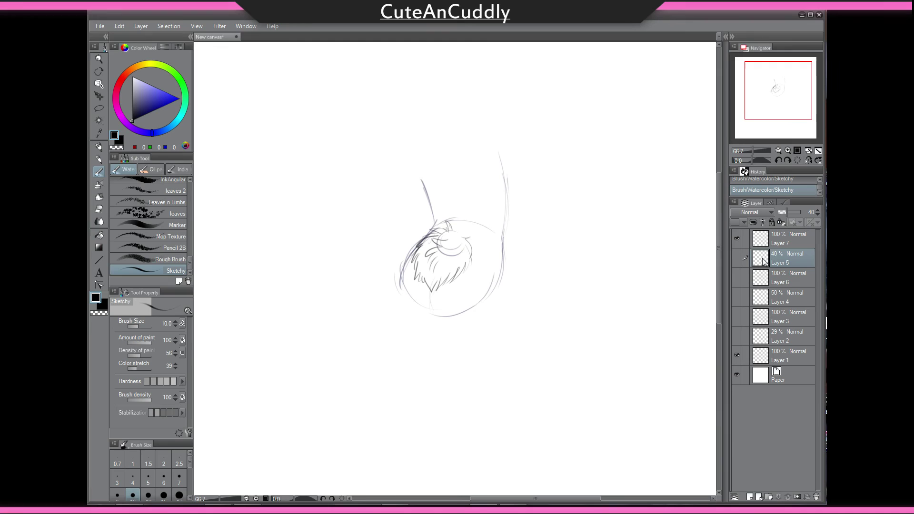
left_click(737, 237)
- Mirror the canvas view horizontally and add a new raster layer above the hidden tail layers
key("h")
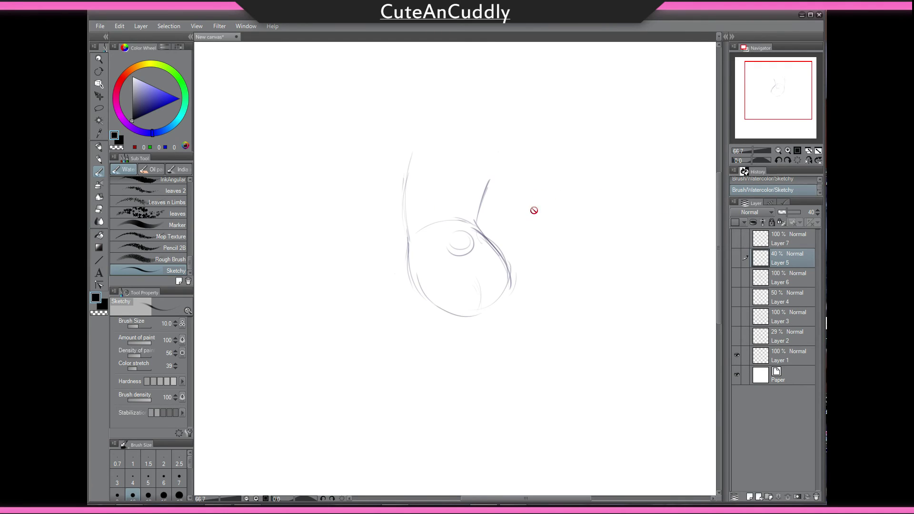
left_click_drag(510, 214, 525, 244)
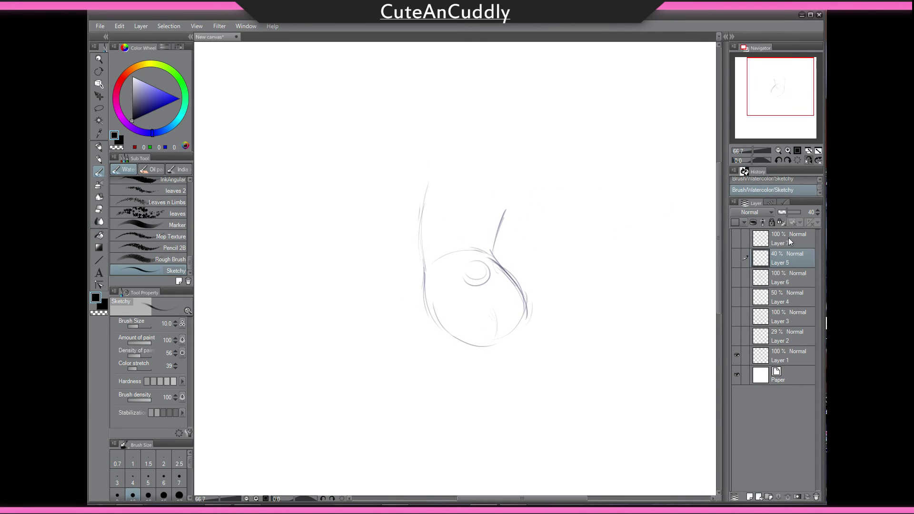
left_click(754, 237)
key("ctrl+shift+n")
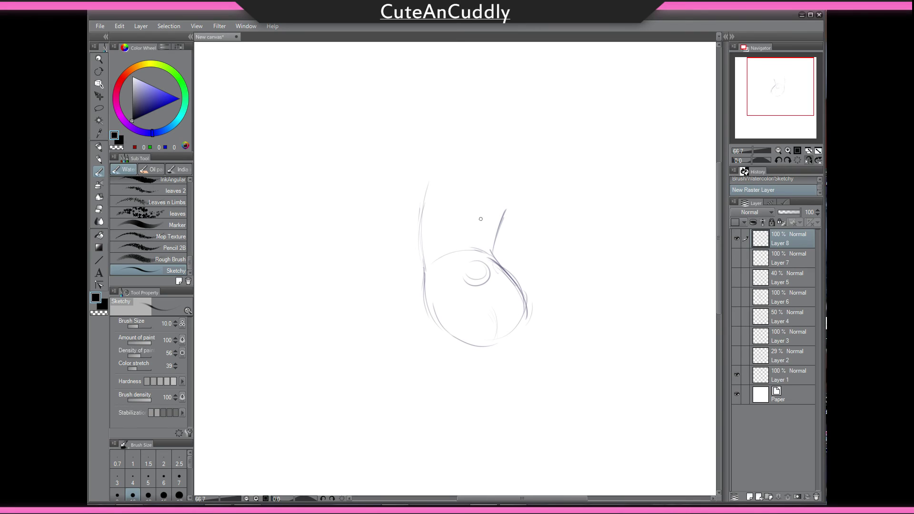
left_click_drag(429, 183, 425, 271)
key("ctrl+z")
left_click_drag(430, 183, 428, 254)
left_click_drag(422, 254, 440, 336)
key("ctrl+z")
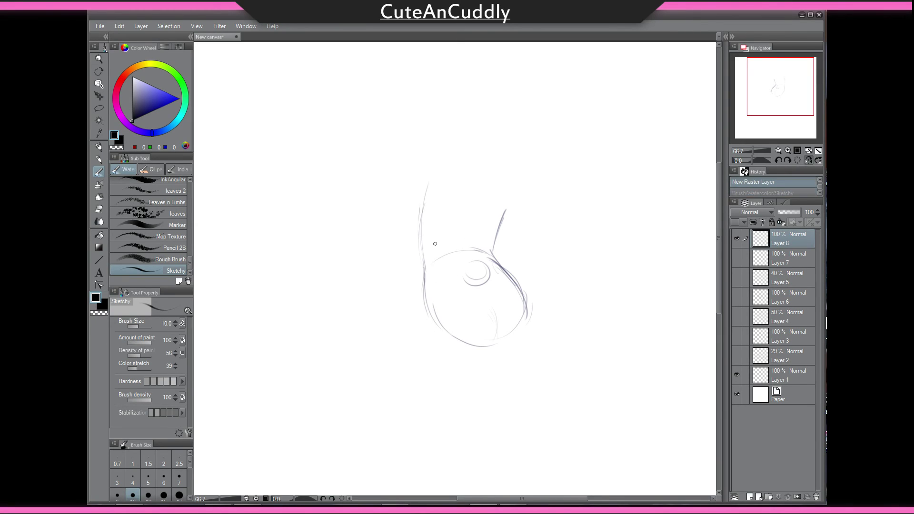
left_click_drag(439, 246, 449, 236)
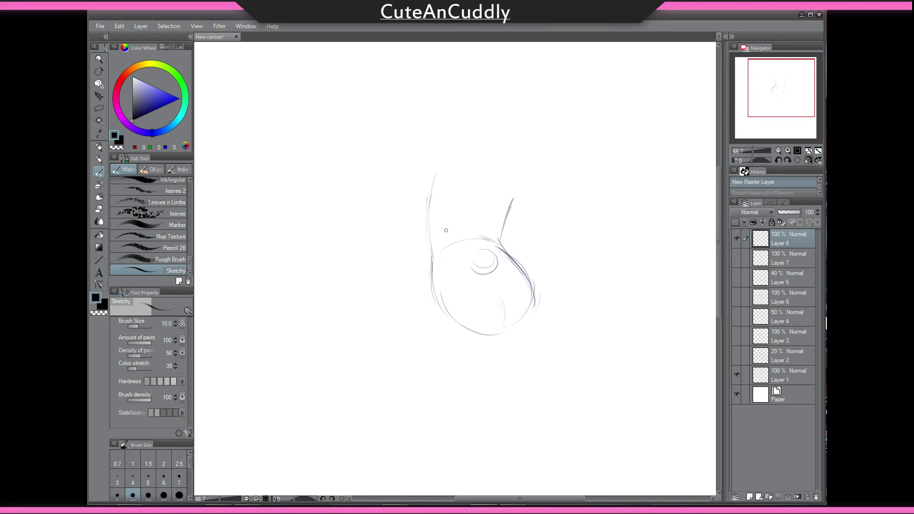
left_click_drag(430, 250, 429, 258)
key("ctrl+z")
key("ctrl+z")
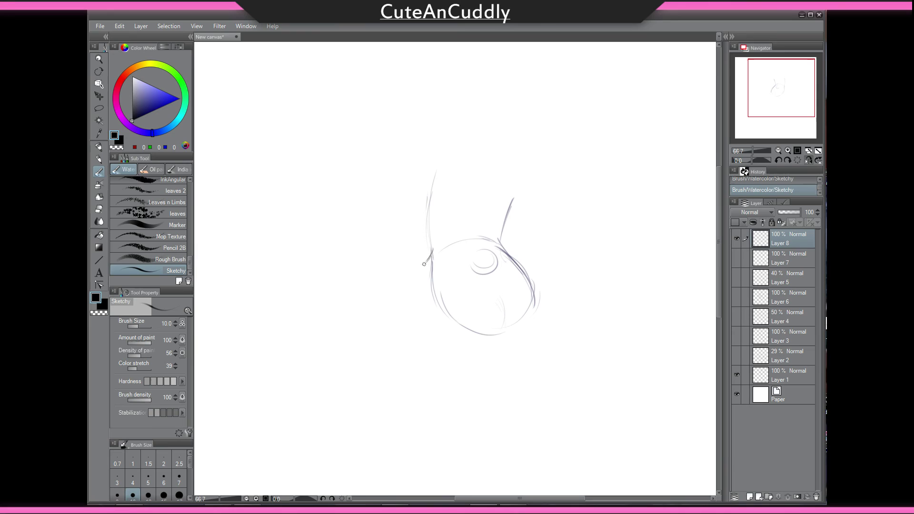
key("ctrl+z")
- Draw short fur tufts where both body lines meet the hip circle and at the upper end of the long body line
mouse_move(431, 259)
left_mouse_down()
mouse_move(432, 268)
mouse_move(436, 295)
left_mouse_up()
left_click_drag(437, 253, 435, 268)
mouse_move(500, 239)
left_mouse_down()
mouse_move(510, 236)
mouse_move(519, 264)
left_mouse_up()
left_click_drag(431, 179, 428, 190)
- Add fur tufts atop the short body line, a tufted line between the body lines, and light strokes inside the hip circle's left edge
left_click_drag(519, 189, 479, 197)
left_click_drag(480, 194, 477, 203)
left_click_drag(476, 206, 478, 239)
left_click_drag(448, 266, 444, 288)
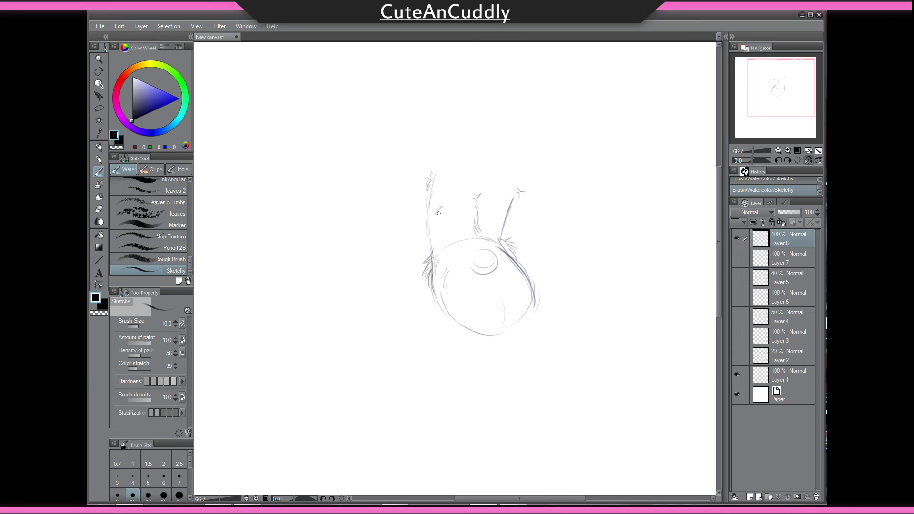
- Redo the light fur strokes just inside the upper part of the long body line
key("ctrl+z")
left_click_drag(433, 218, 447, 236)
key("ctrl+z")
key("ctrl+z")
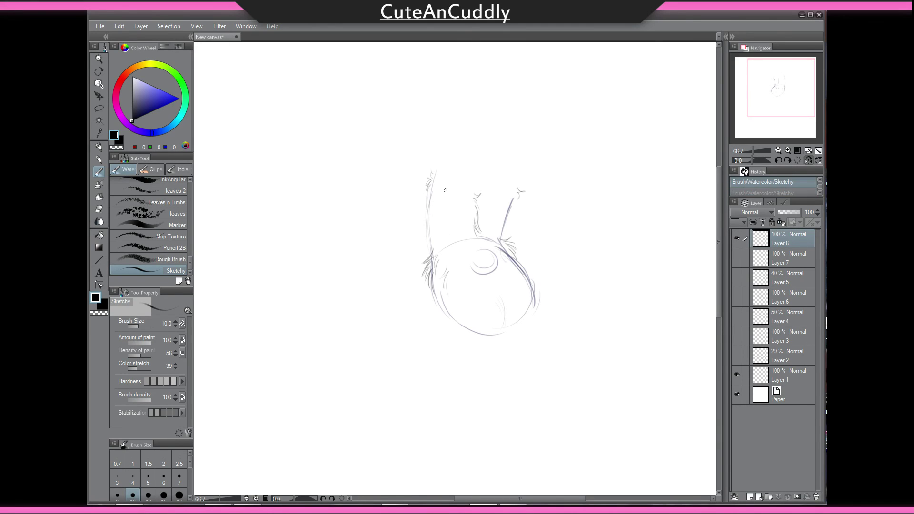
left_click_drag(440, 203, 443, 215)
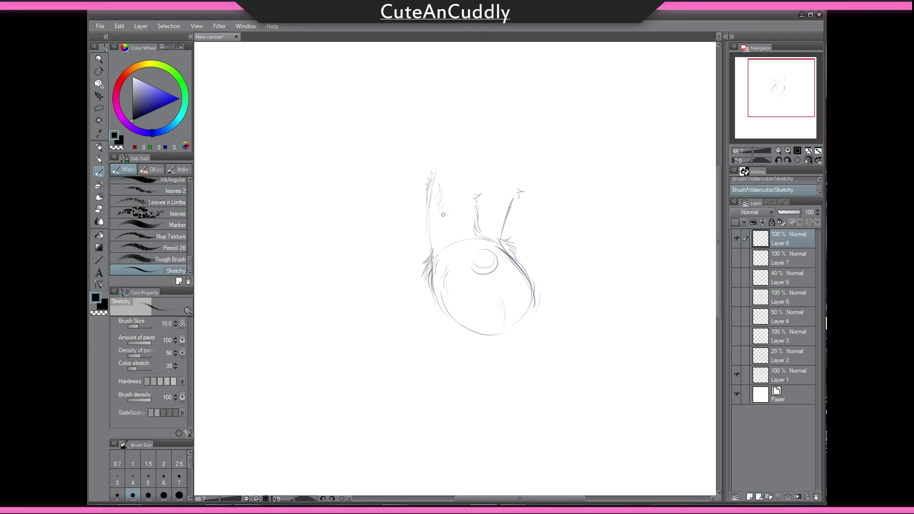
- Draw sample fur tufts as a straight row and a curved cluster in the blank area left of the hip sketch
mouse_move(292, 229)
left_mouse_down()
mouse_move(314, 253)
mouse_move(325, 228)
mouse_move(340, 229)
mouse_move(328, 247)
mouse_move(358, 211)
mouse_move(348, 245)
mouse_move(366, 230)
mouse_move(385, 232)
mouse_move(369, 250)
left_mouse_up()
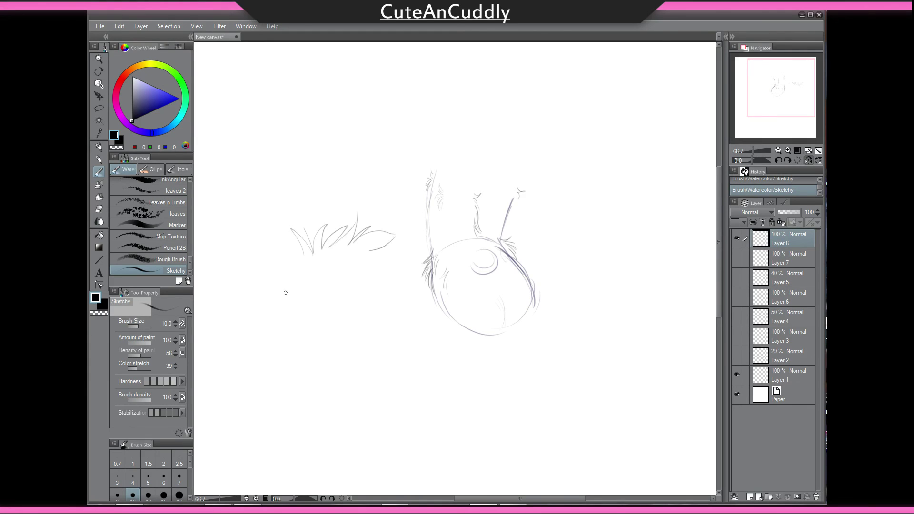
mouse_move(285, 288)
left_mouse_down()
mouse_move(302, 303)
mouse_move(361, 318)
mouse_move(346, 361)
left_mouse_up()
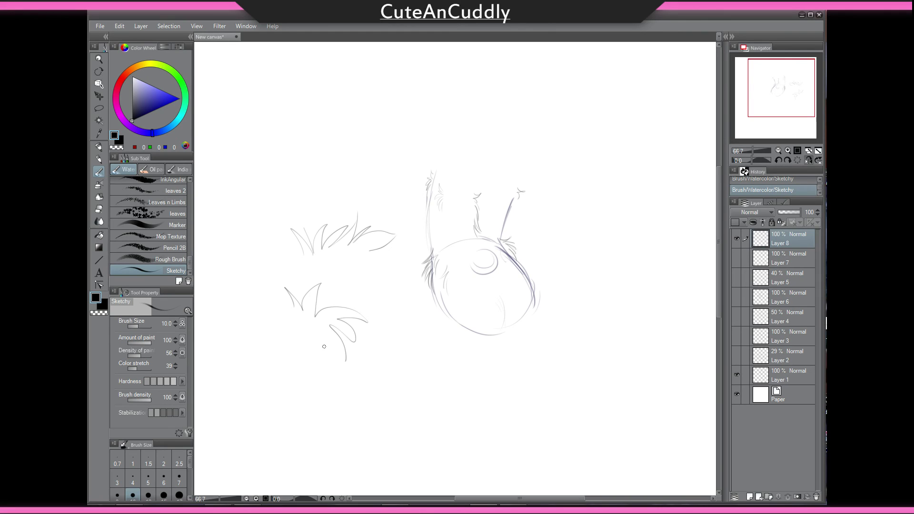
mouse_move(295, 328)
left_mouse_down()
mouse_move(312, 324)
mouse_move(323, 378)
left_mouse_up()
- Erase the sample fur tufts beside the hip sketch with the Hard eraser
key("e")
mouse_move(378, 241)
left_mouse_down()
mouse_move(367, 257)
mouse_move(352, 252)
mouse_move(350, 353)
mouse_move(376, 245)
mouse_move(347, 332)
mouse_move(287, 223)
mouse_move(338, 252)
mouse_move(331, 275)
mouse_move(308, 288)
left_mouse_up()
scroll(394, 318, "down", 1)
mouse_move(480, 335)
left_mouse_down()
mouse_move(448, 332)
mouse_move(472, 330)
left_mouse_up()
scroll(448, 331, "down", 1)
scroll(472, 339, "up", 1)
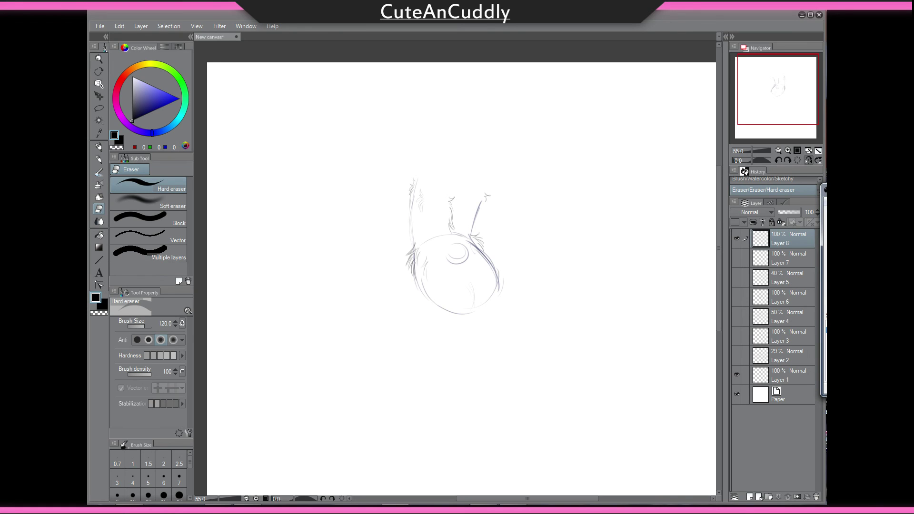
left_click_drag(825, 190, 711, 190)
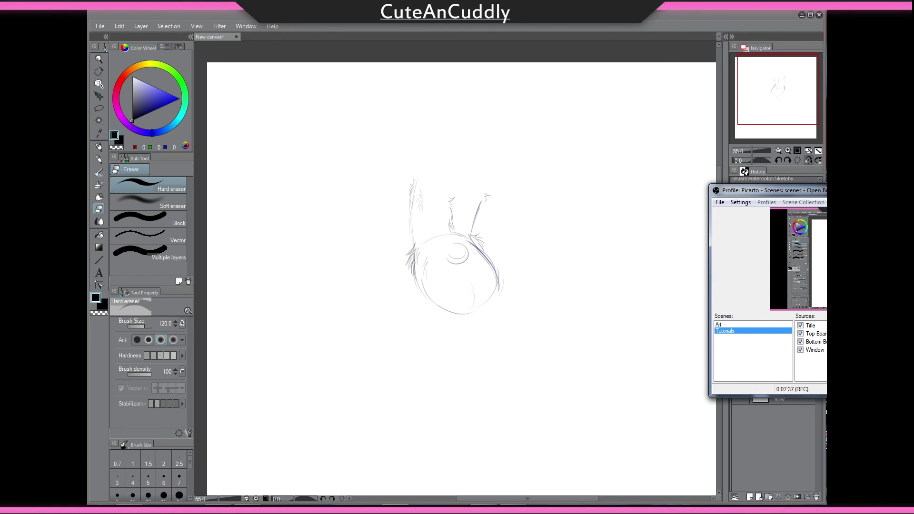